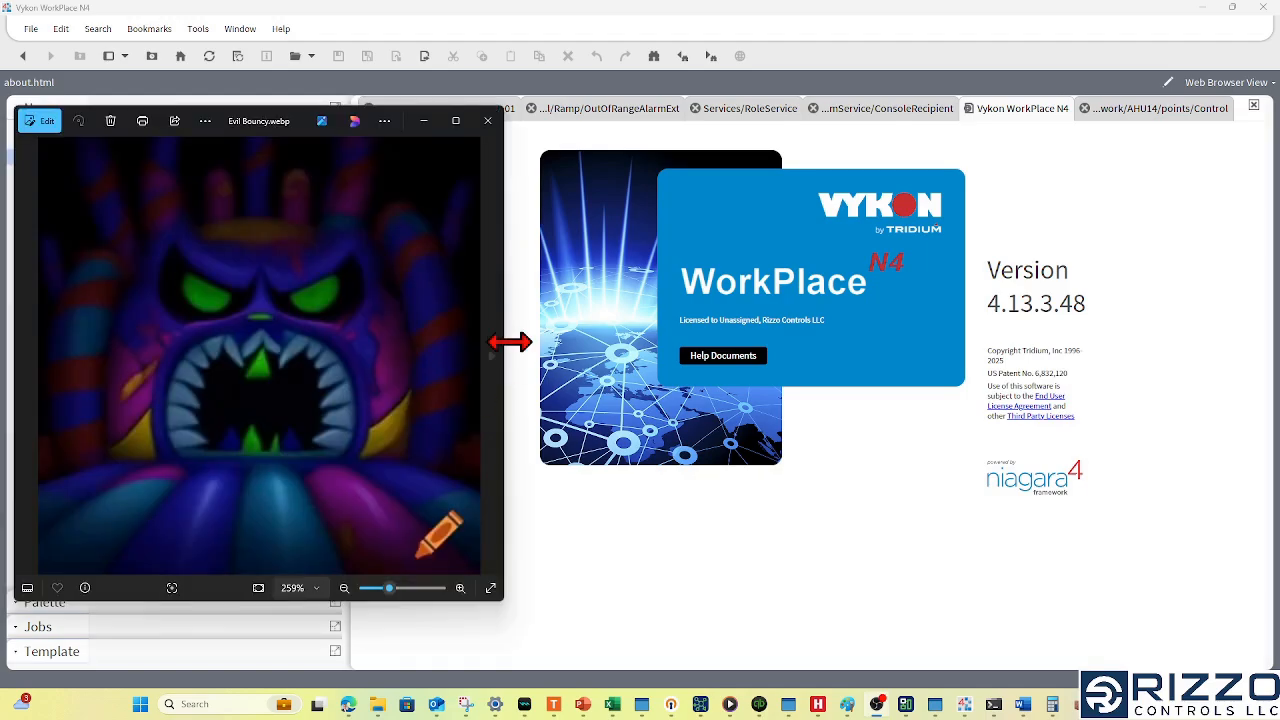
- Move the Evil Bouncy.webp picture window aside and minimize it
left_click_drag(293, 129, 646, 129)
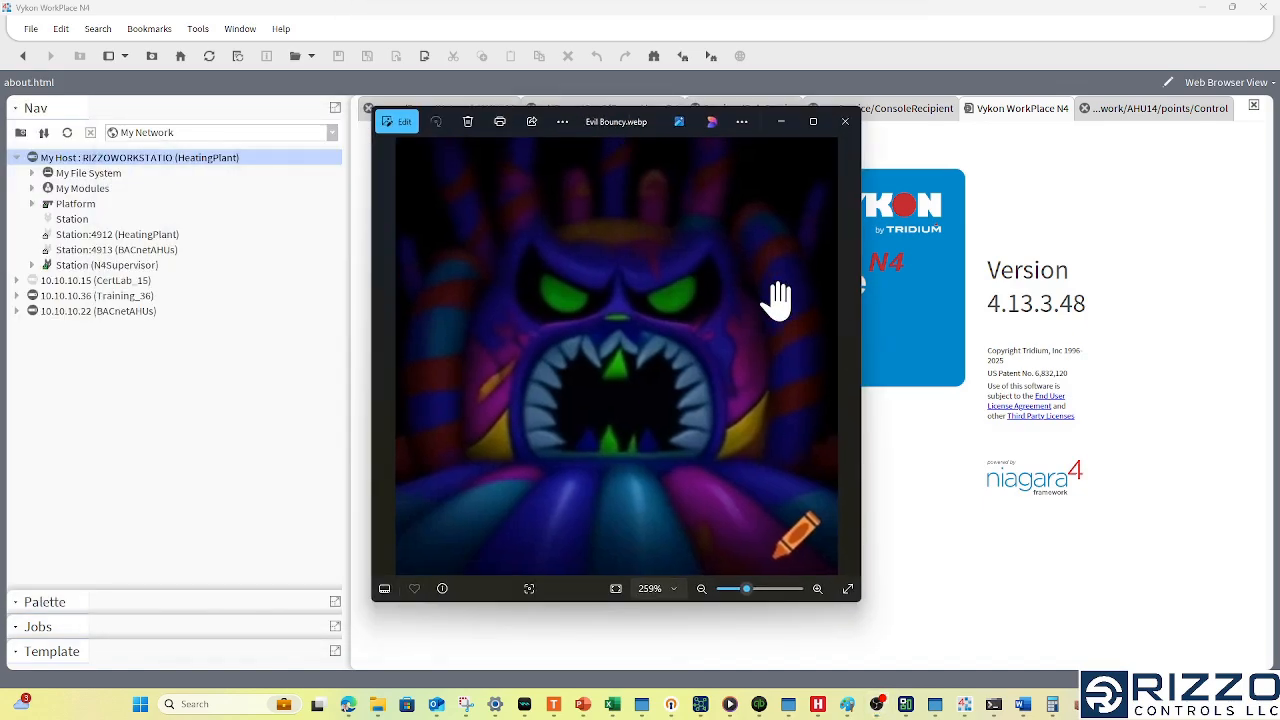
left_click(783, 123)
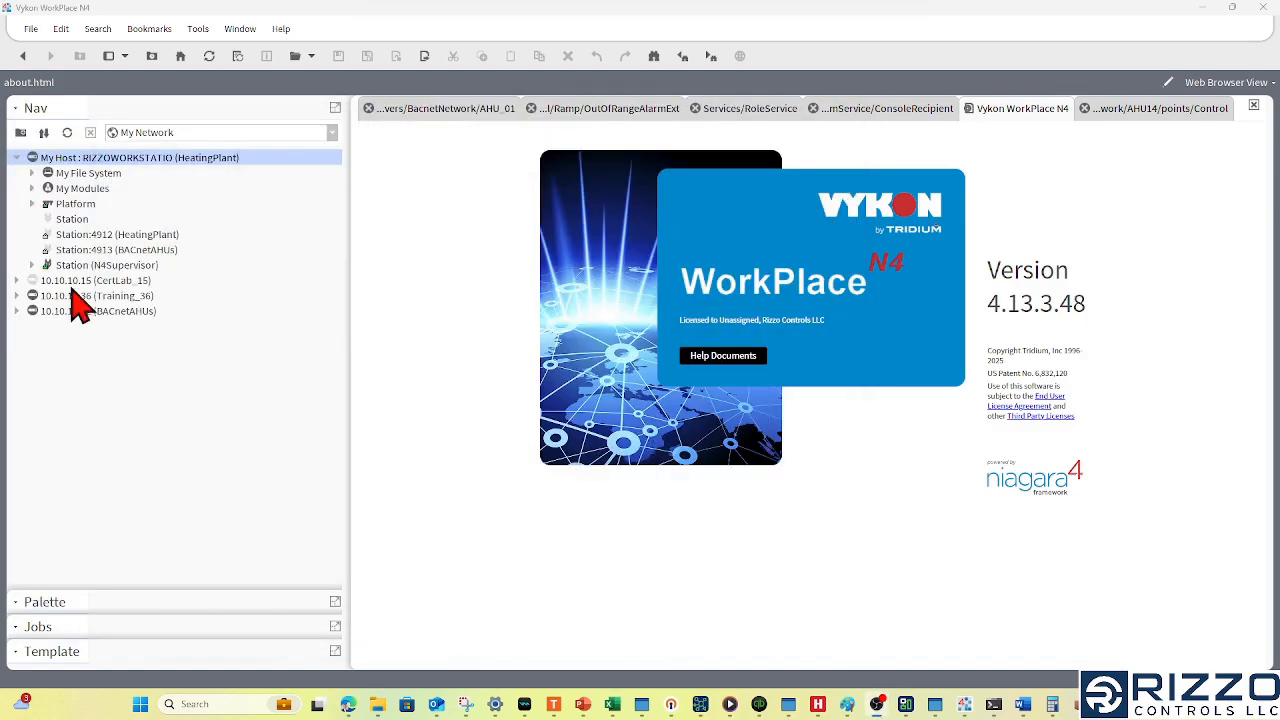
left_click(100, 265)
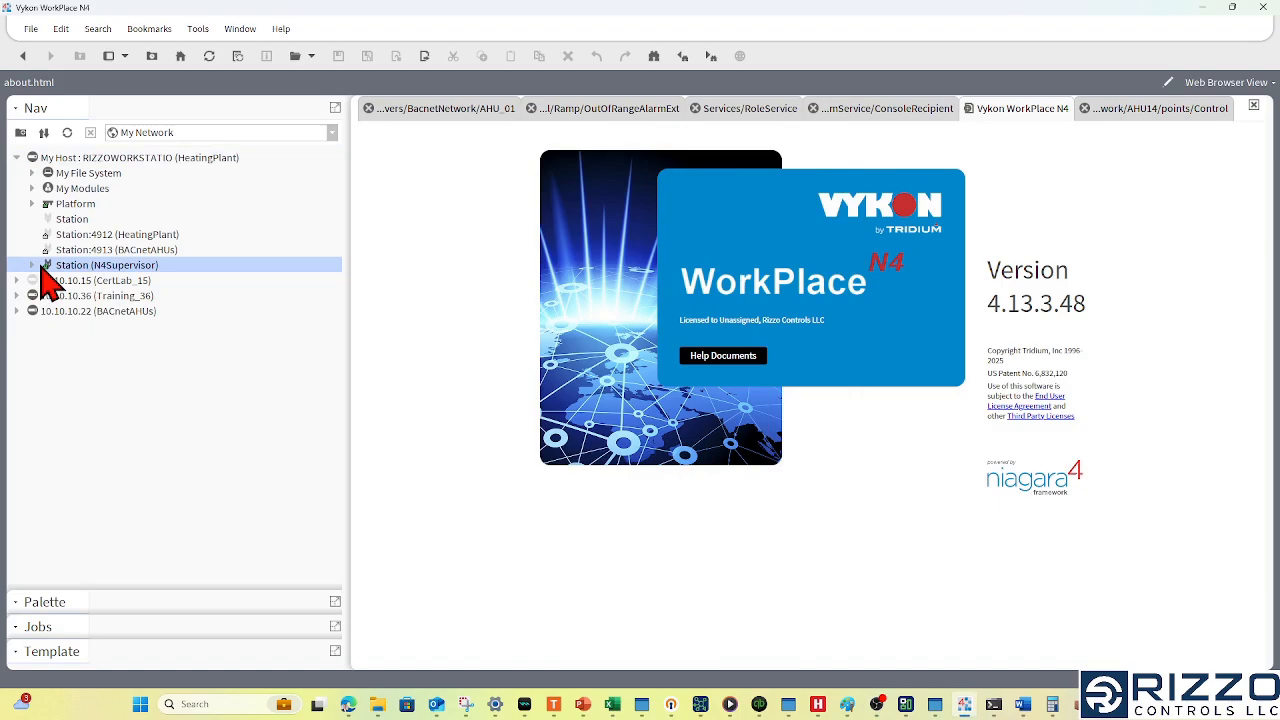
left_click(95, 311)
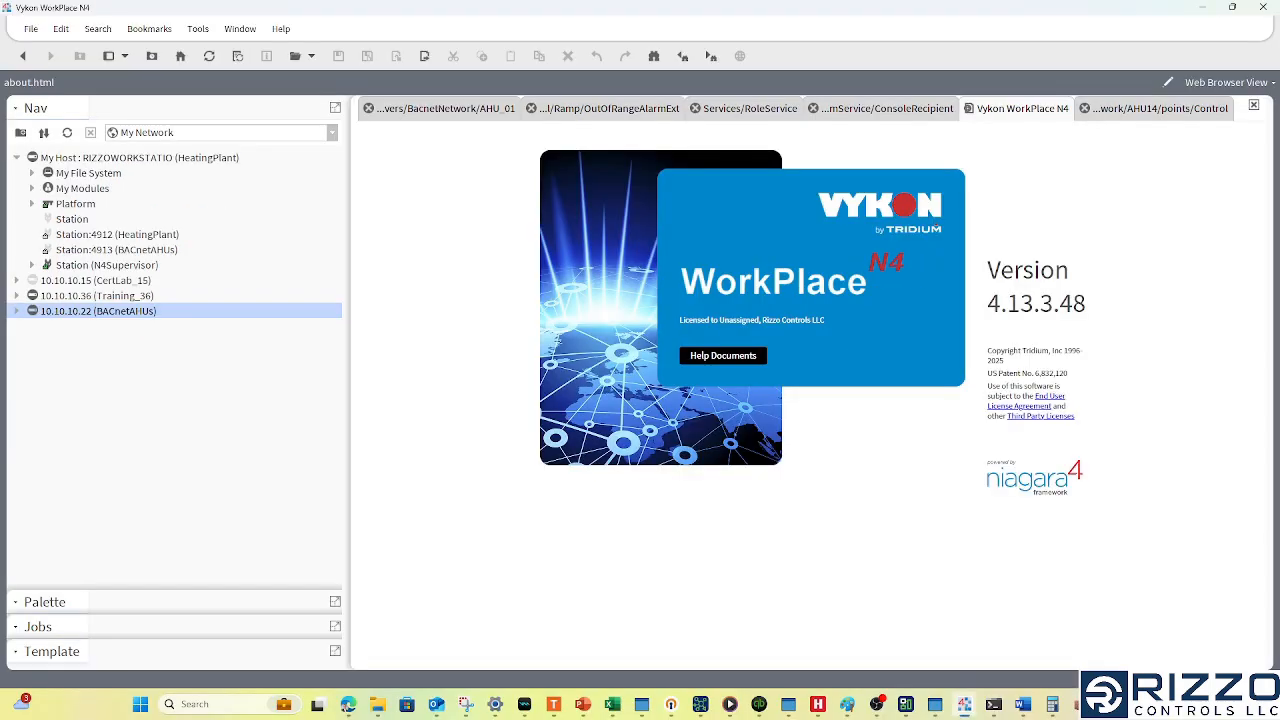
left_click(113, 268)
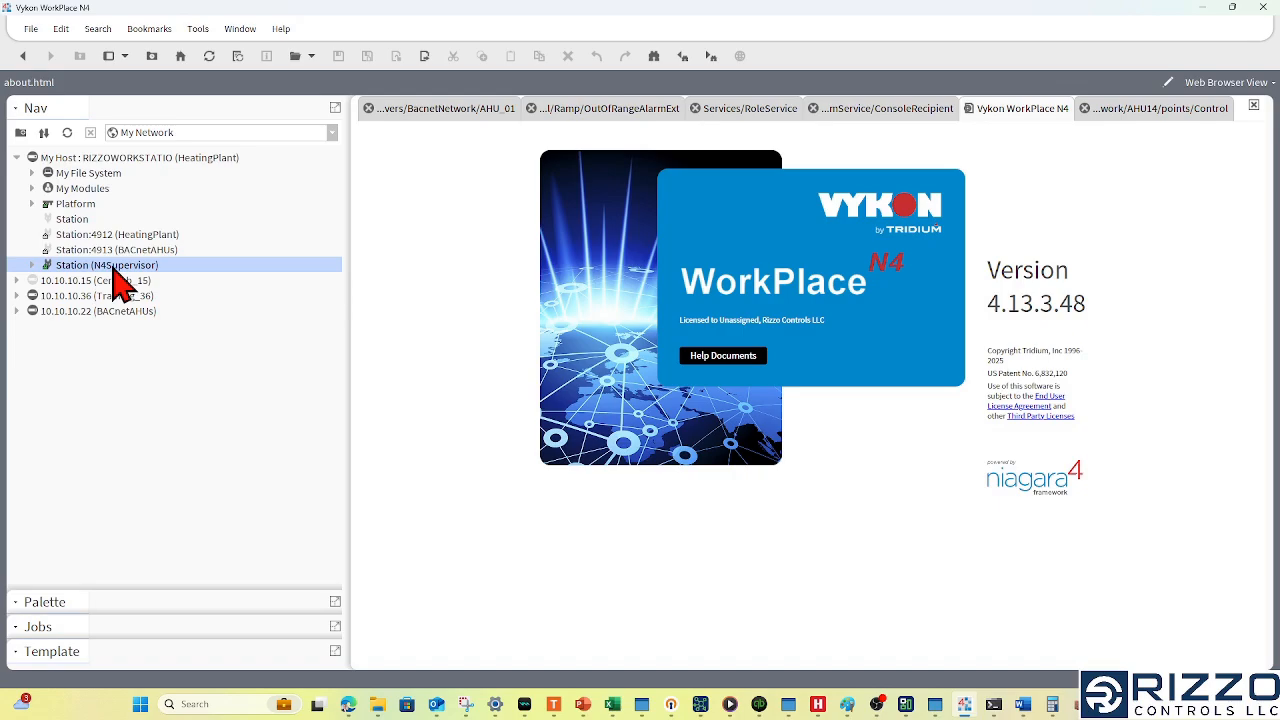
- Open the NiagaraNetwork under the N4Supervisor station's Config Drivers and run a station discovery
left_click(33, 265)
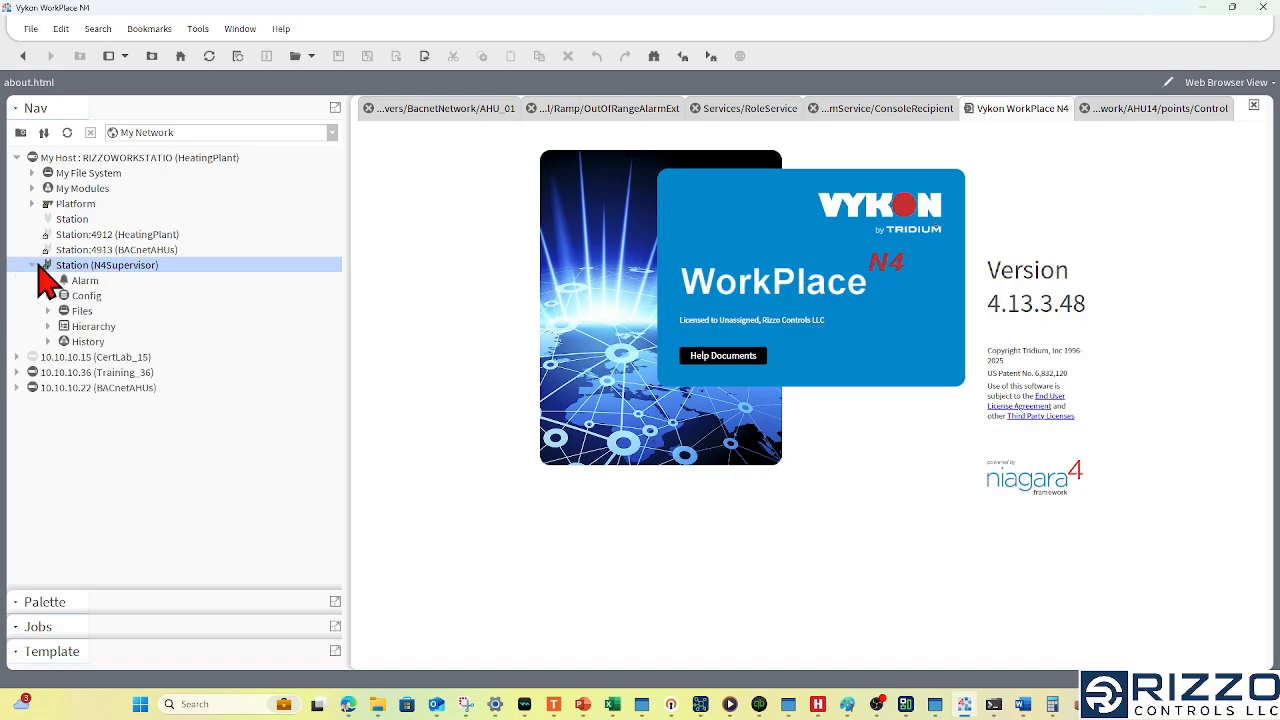
left_click(82, 296)
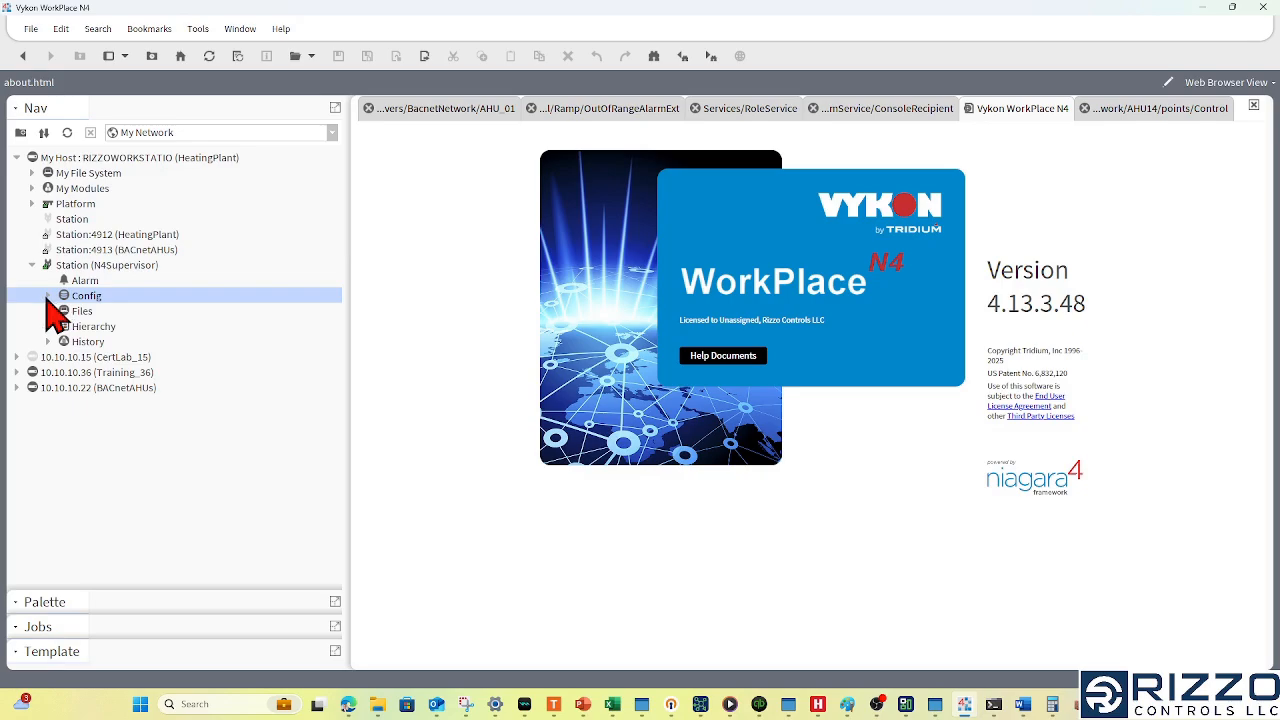
left_click(47, 296)
left_click(63, 326)
left_click(122, 341)
double_click(156, 345)
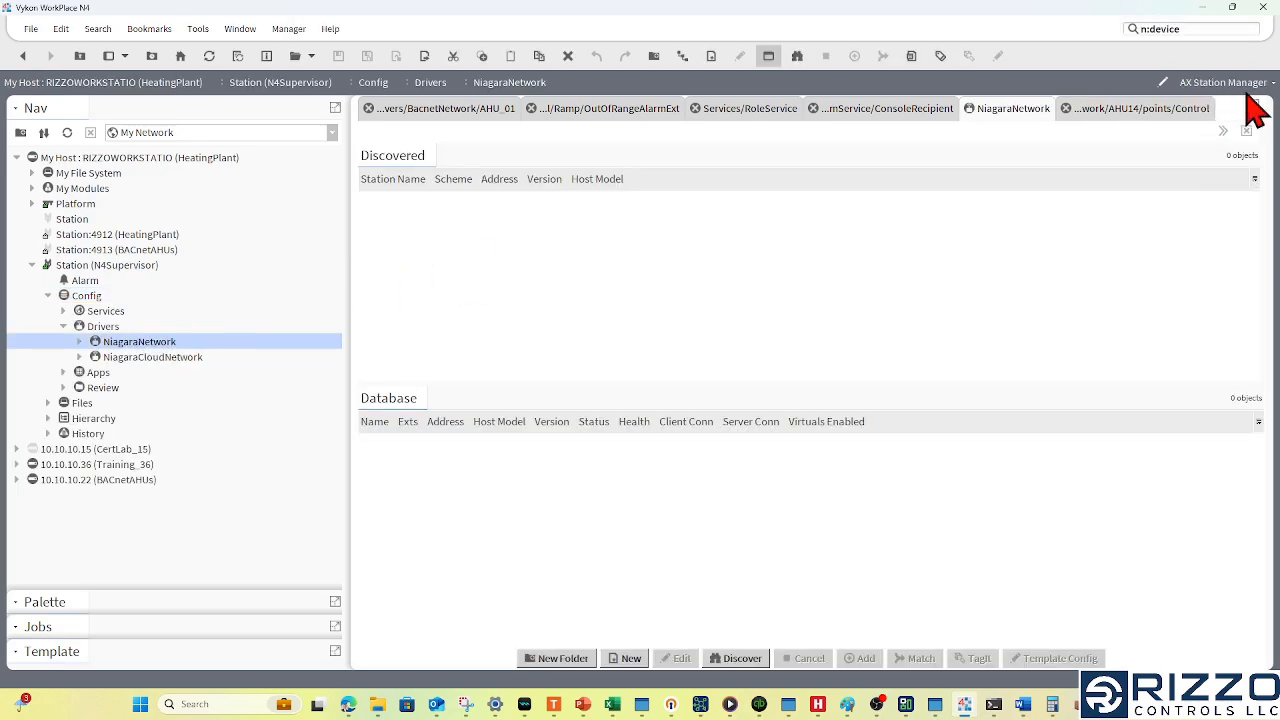
left_click(741, 664)
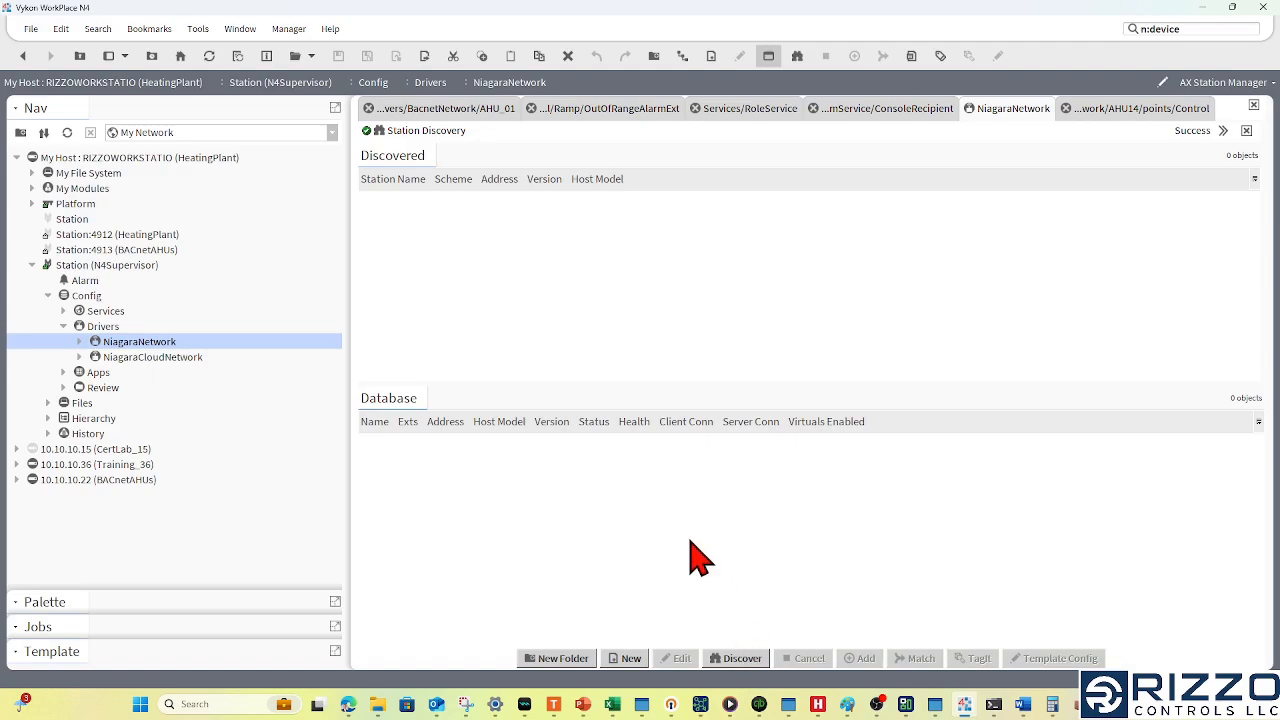
- Create one new Niagara Station named BACnetAHUs with the IP address 10.10.10.22
left_click(631, 659)
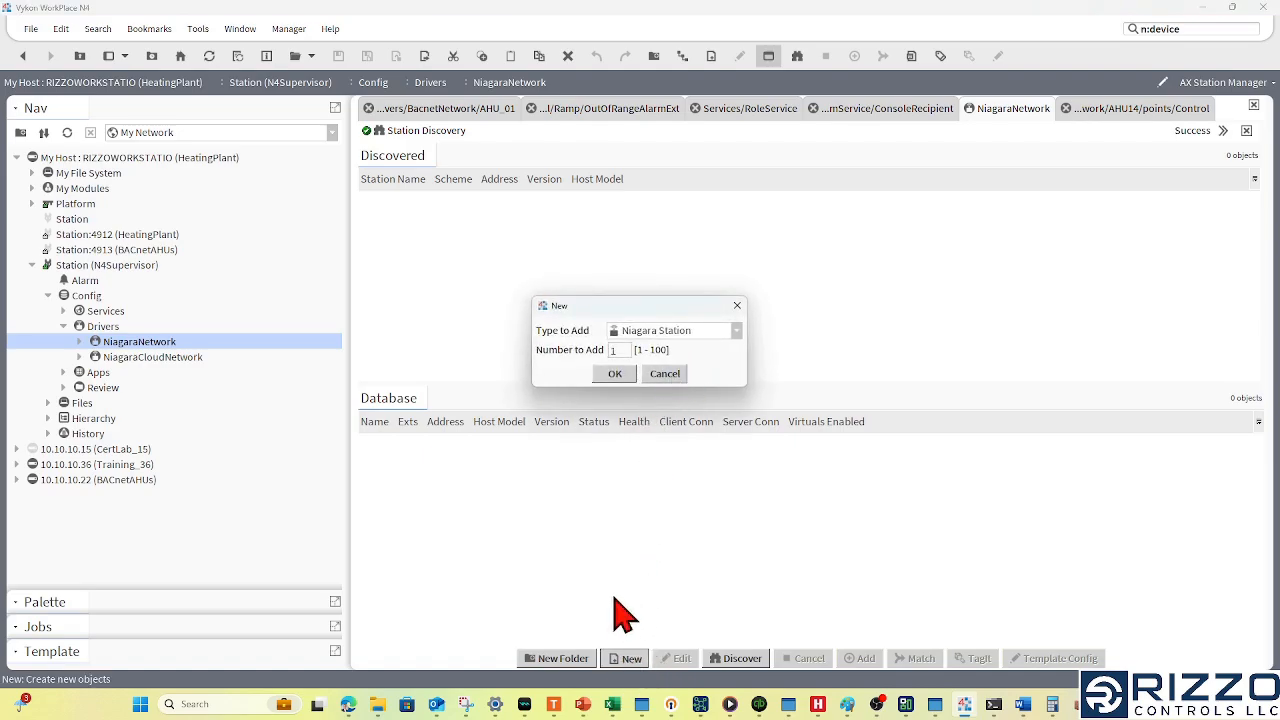
left_click(615, 374)
left_click_drag(660, 195, 473, 212)
type("BACnetAHUs")
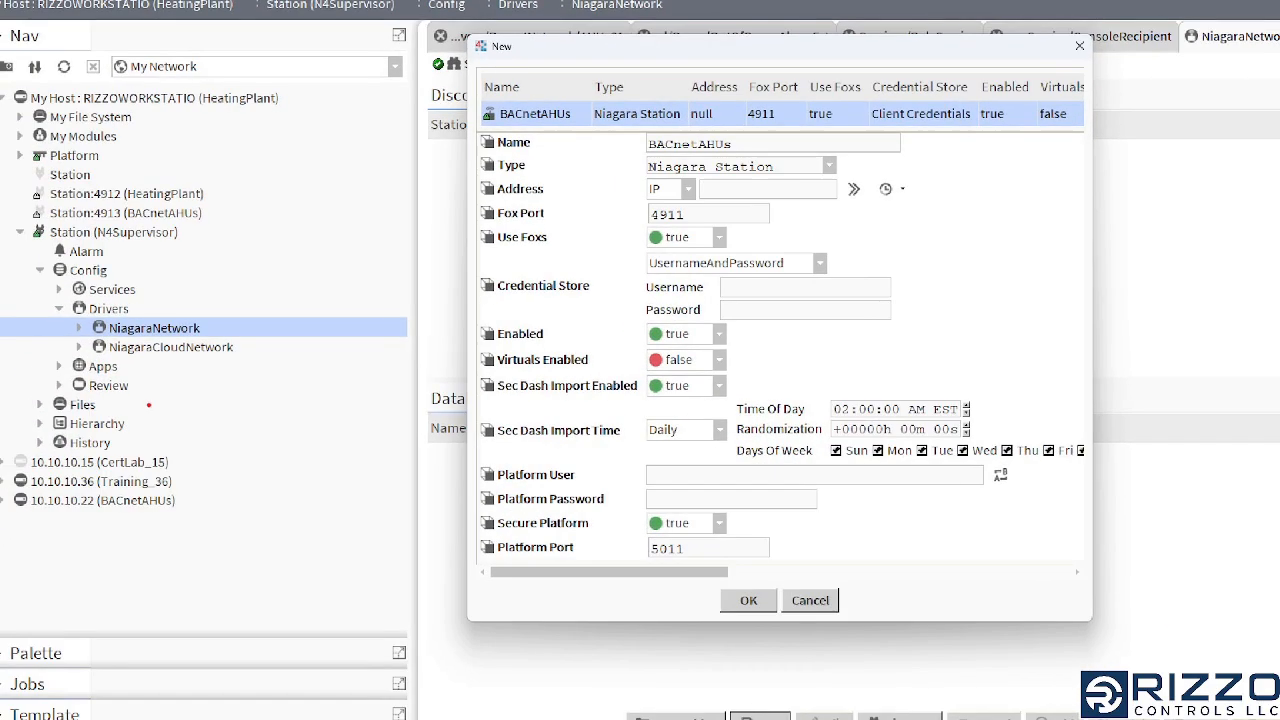
mouse_move(131, 485)
left_mouse_down()
mouse_move(268, 490)
mouse_move(148, 502)
left_mouse_up()
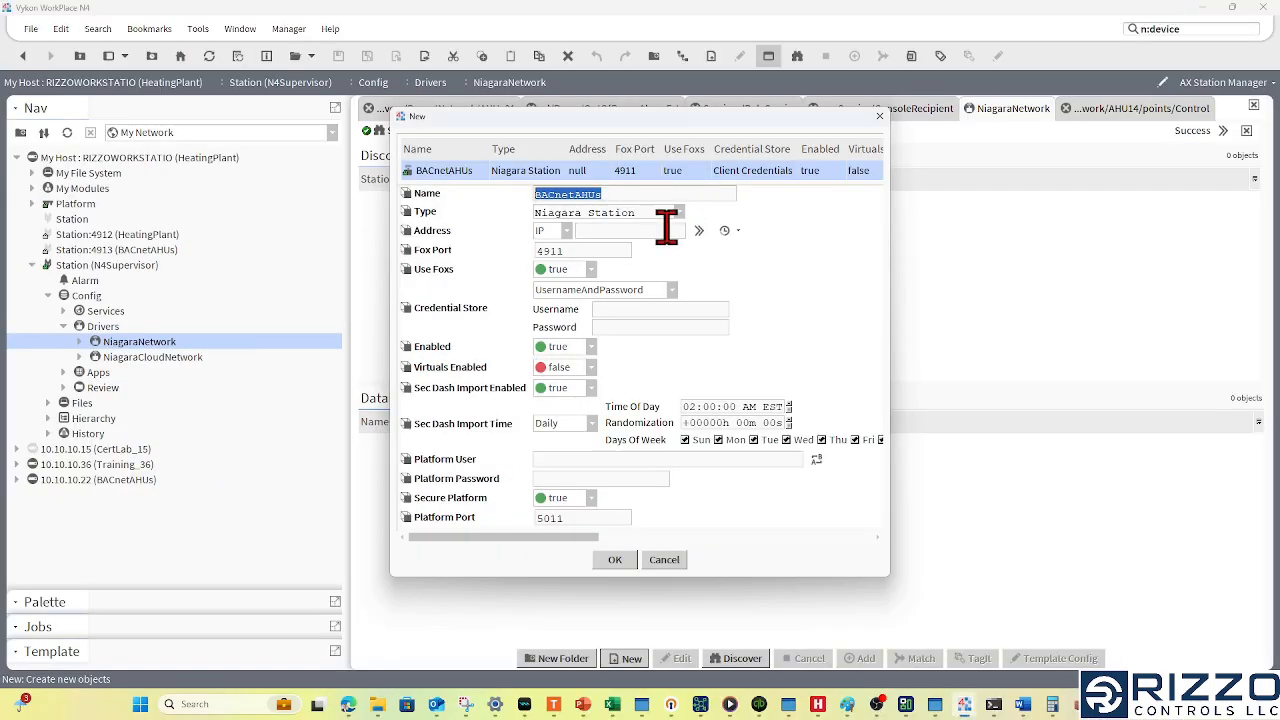
left_click(808, 187)
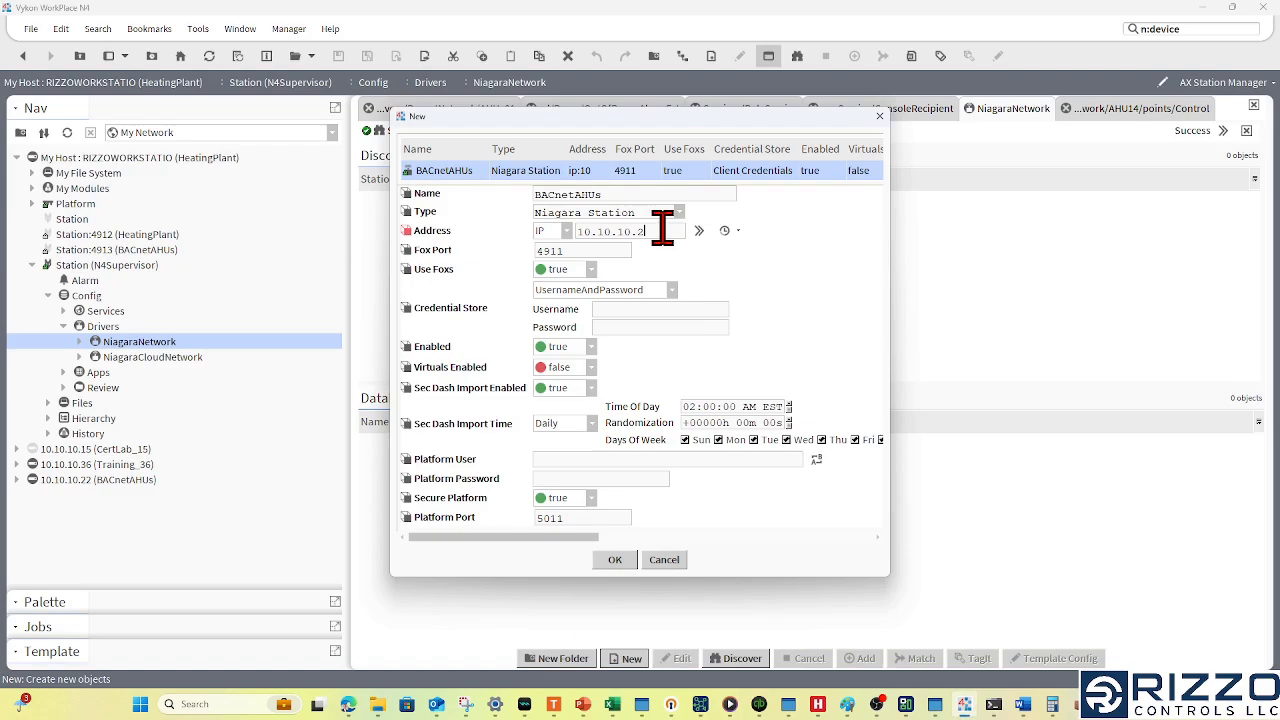
- Enter username m2m and the account password in the new station's Credential Store, and add the station to the database
left_click(629, 310)
double_click(700, 310)
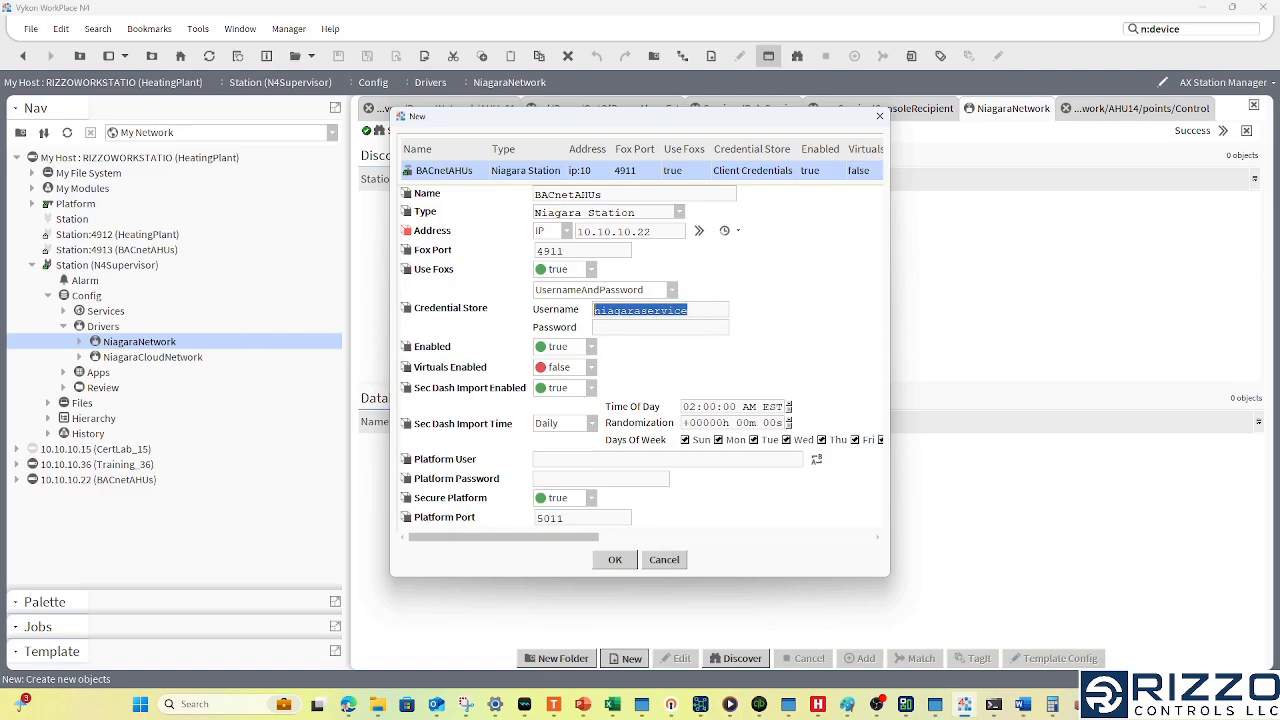
key("BackSpace")
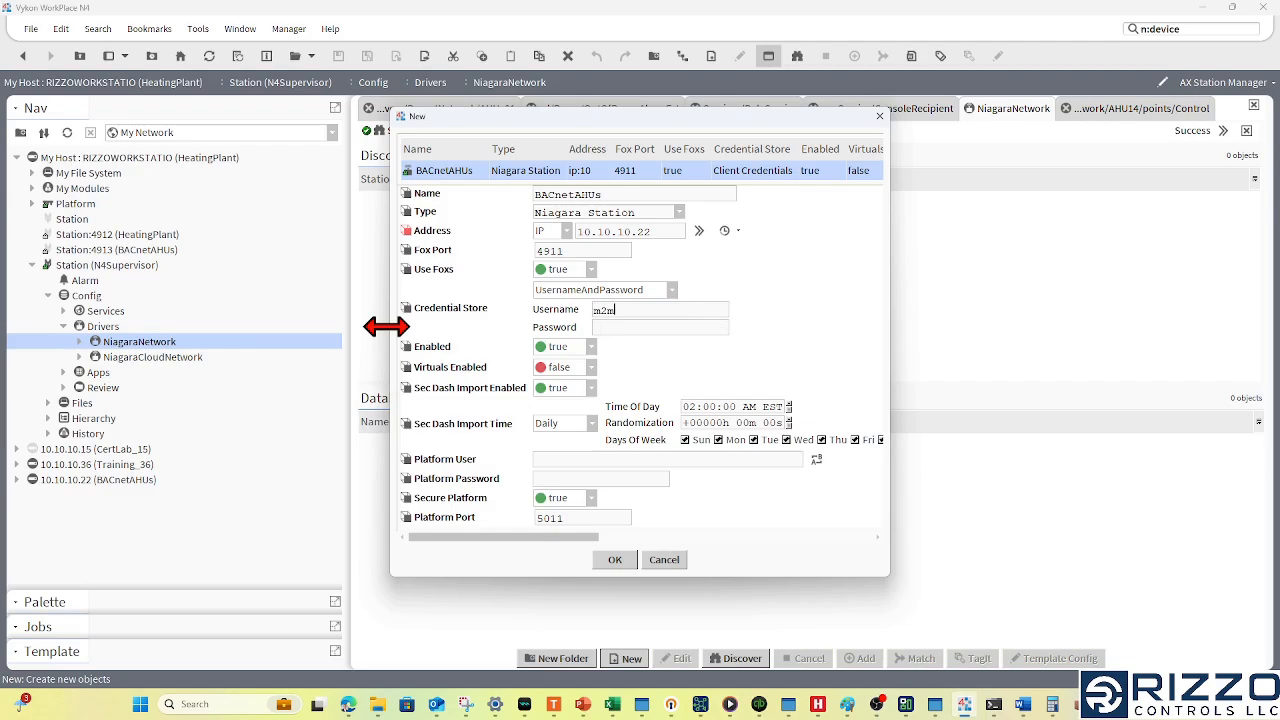
left_click(713, 328)
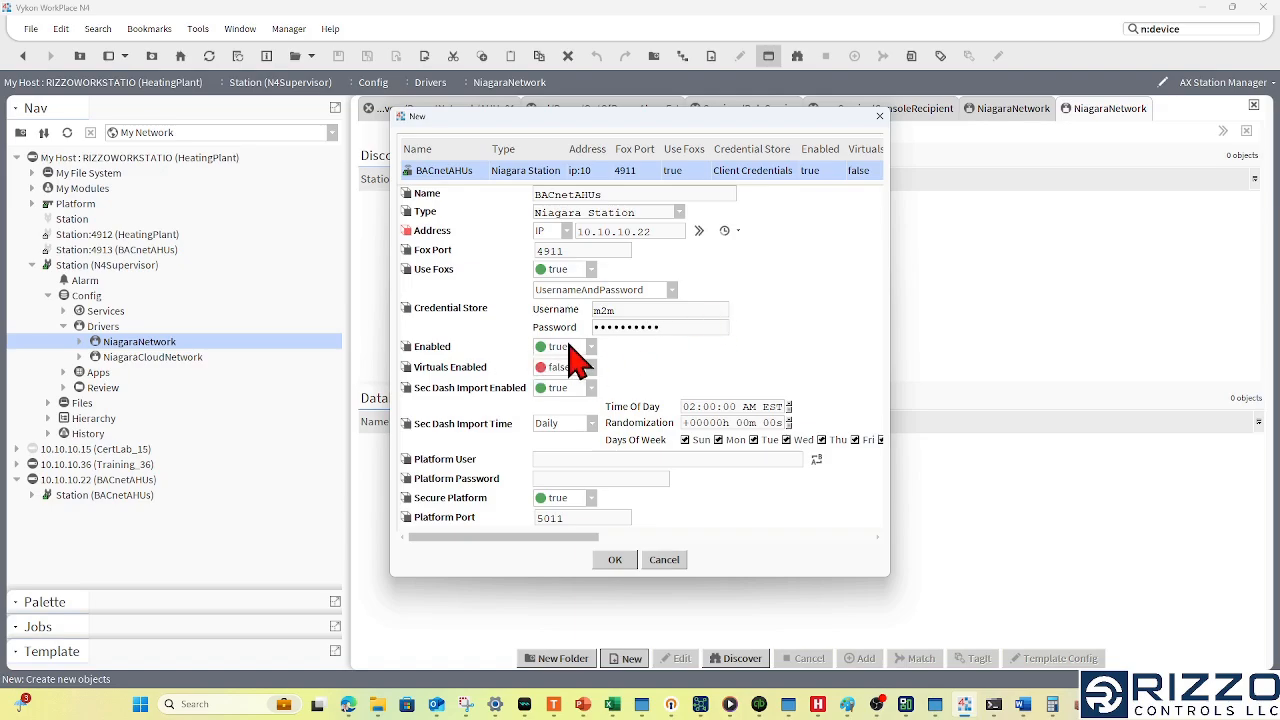
left_click(600, 458)
left_click(615, 561)
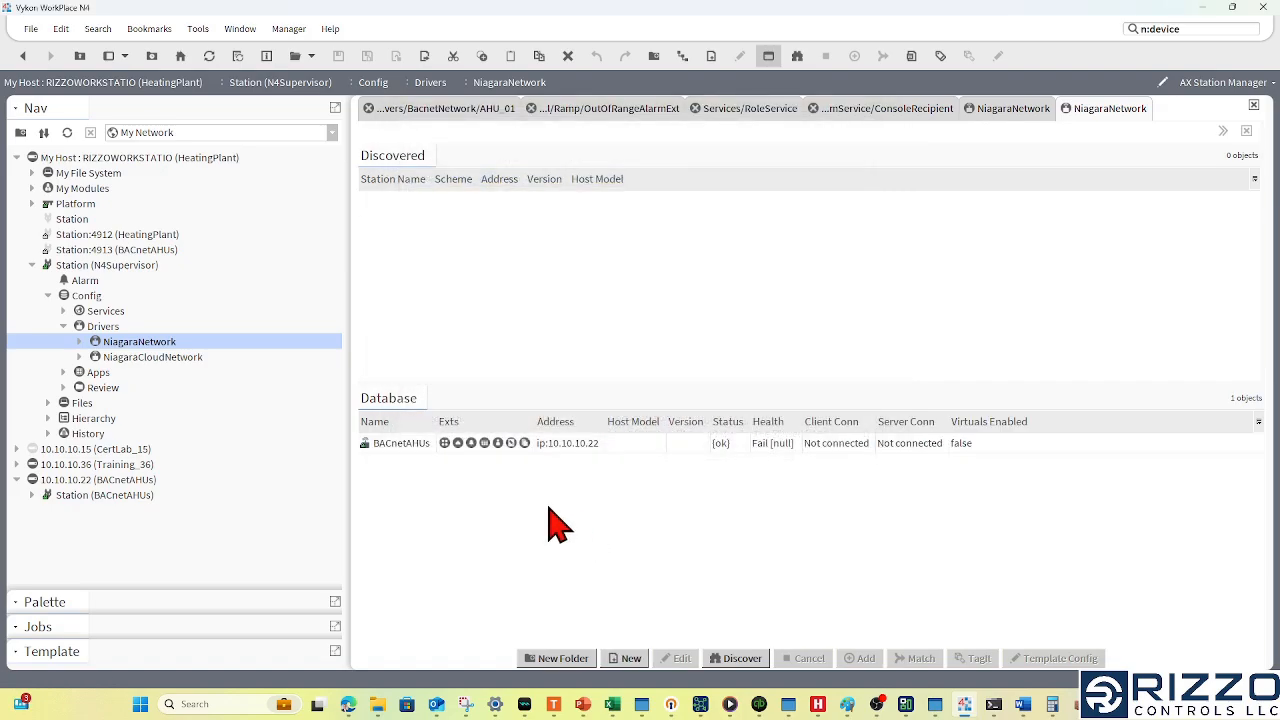
- Ping the BACnetAHUs station in the NiagaraNetwork database to check its status and health
left_click(772, 450)
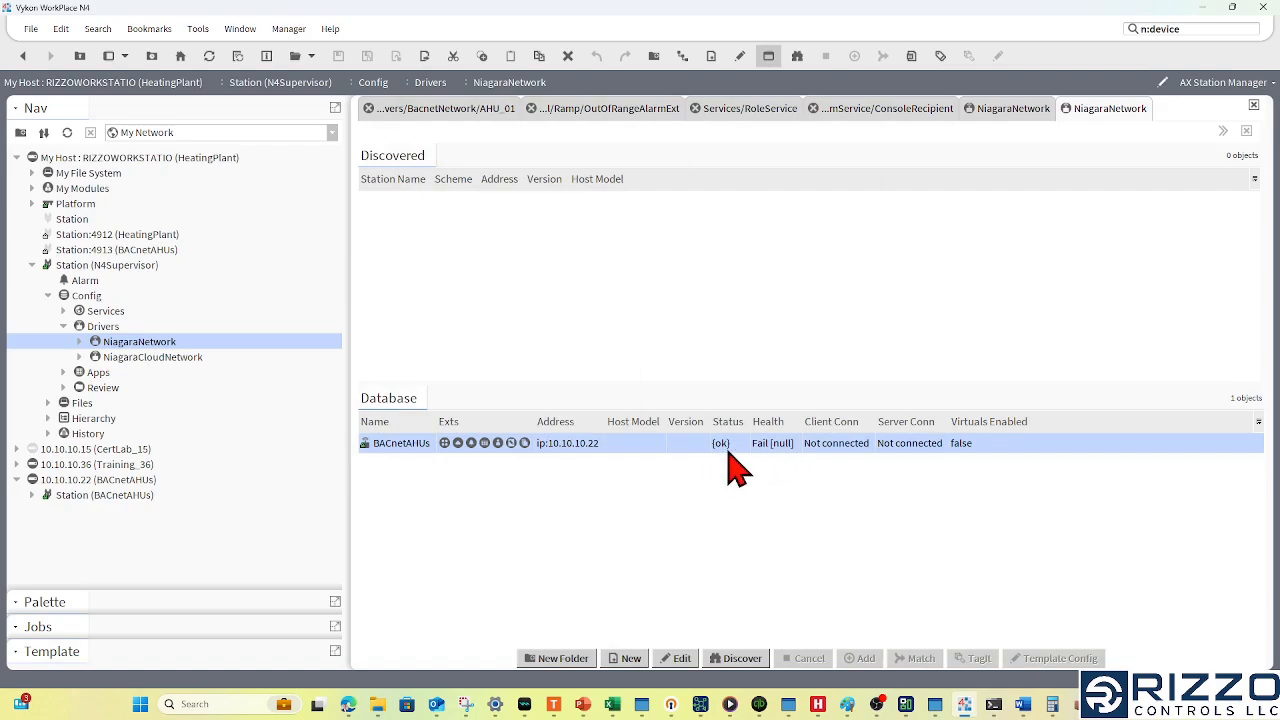
right_click(393, 467)
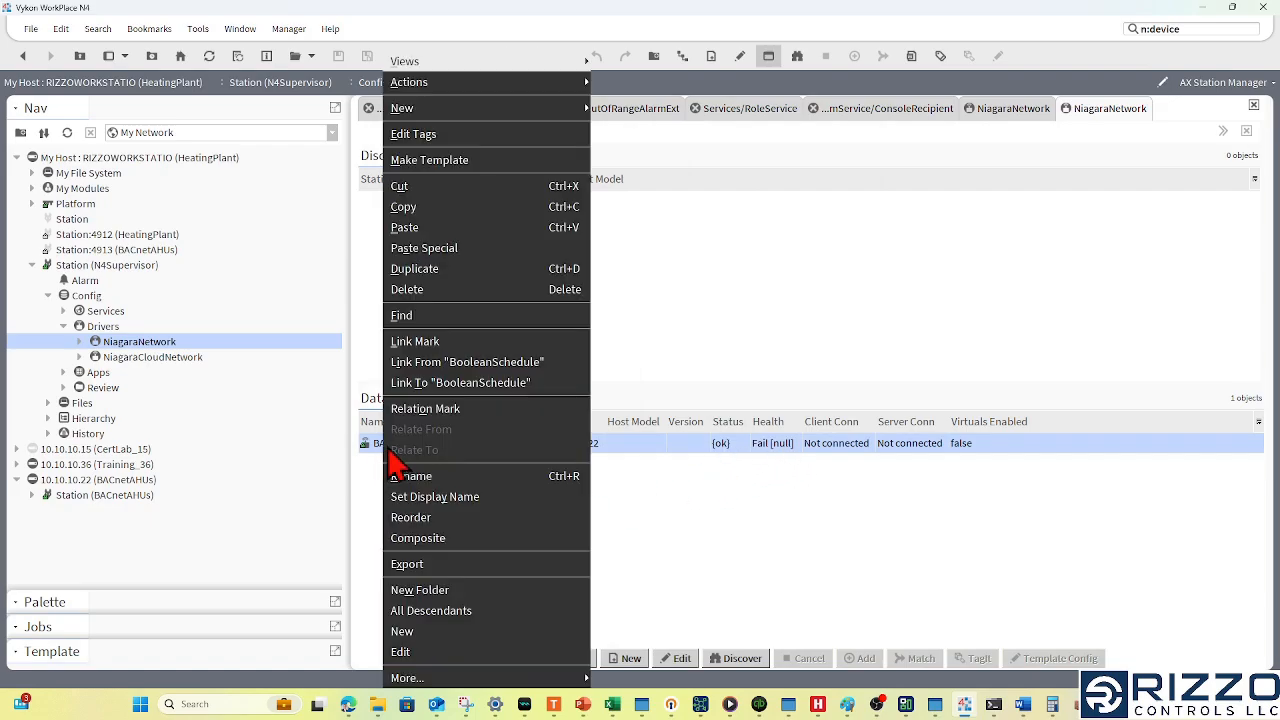
mouse_move(570, 82)
left_click(636, 88)
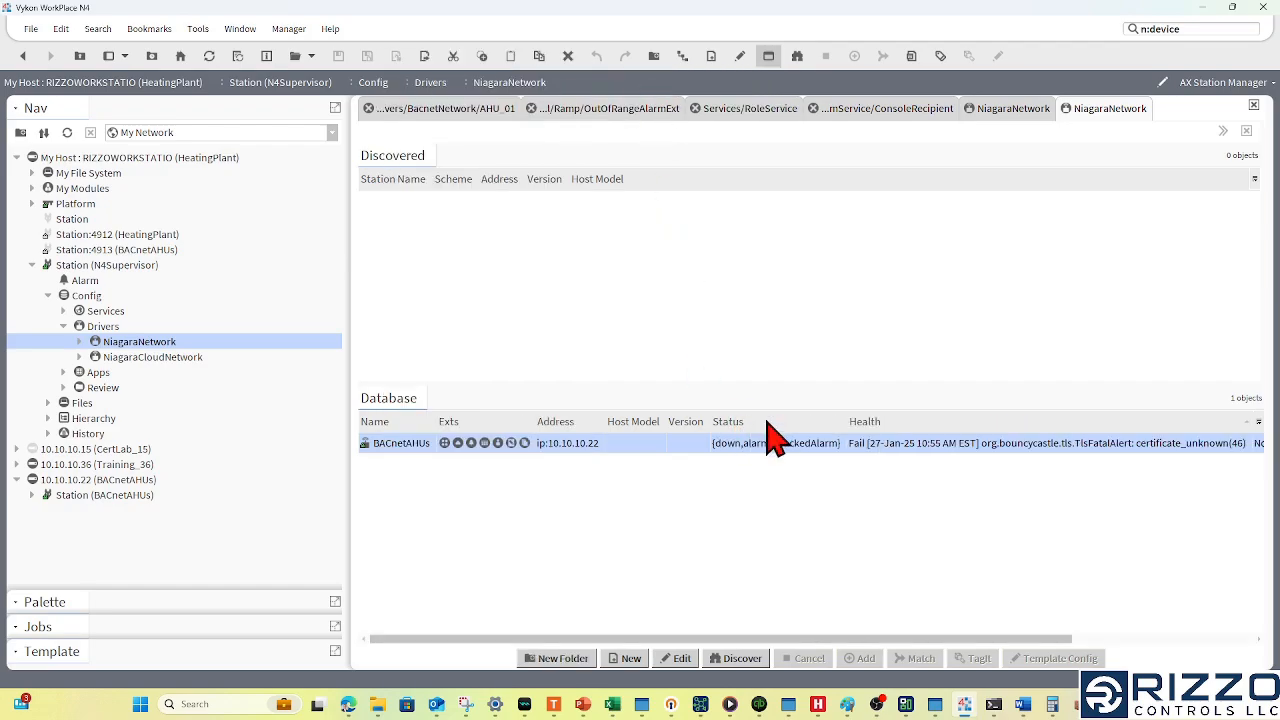
left_click(1052, 479)
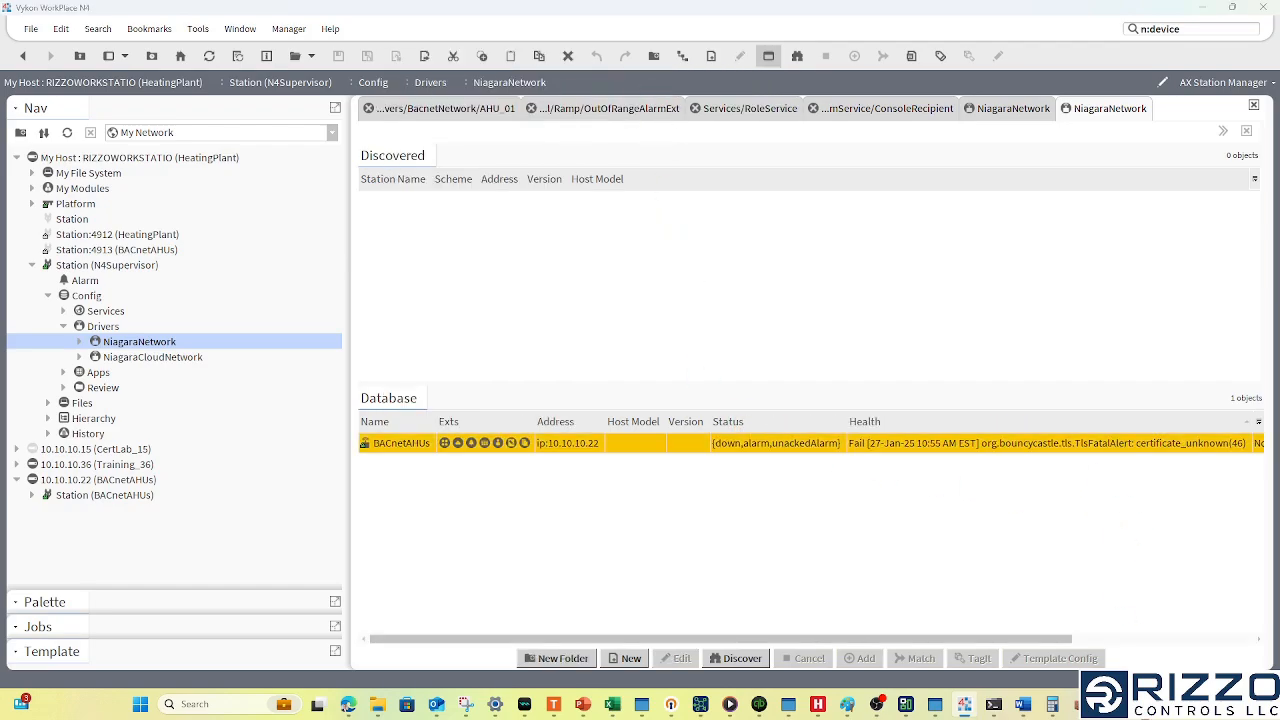
- Bring up the Evil Bouncy.webp picture window, move it aside and minimize it again
left_click(1111, 704)
left_click_drag(580, 121, 423, 104)
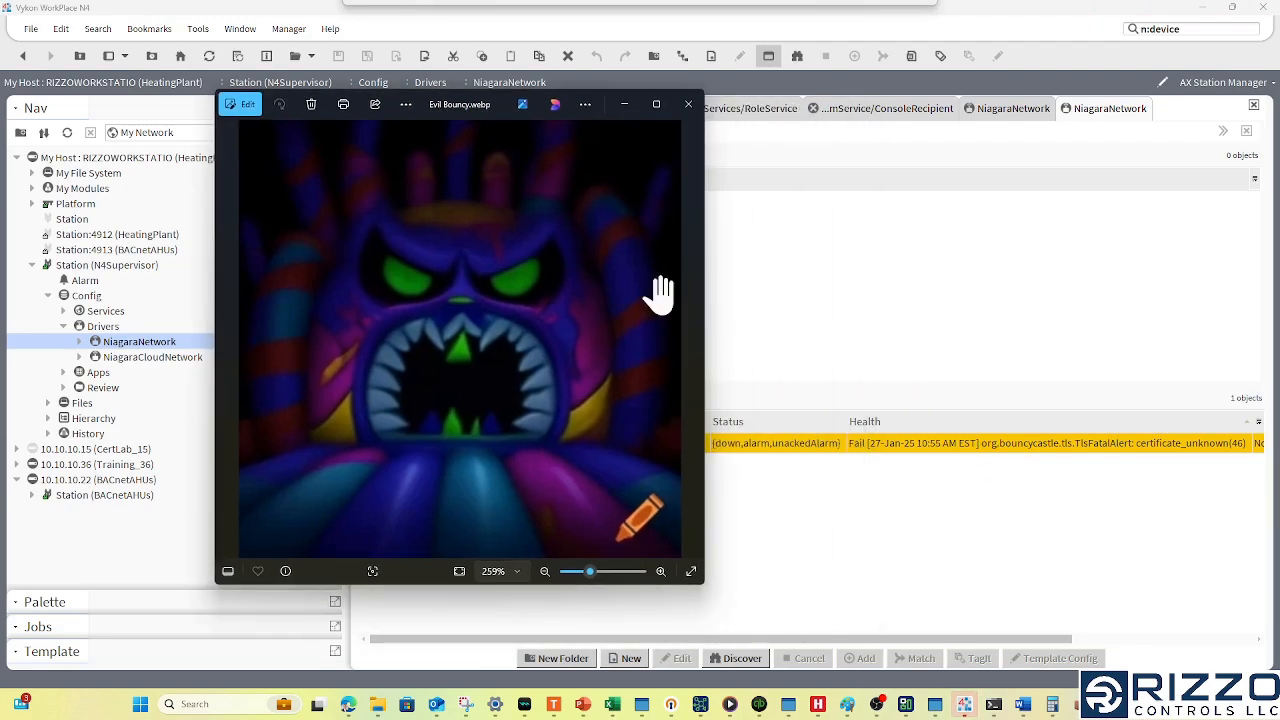
left_click(624, 104)
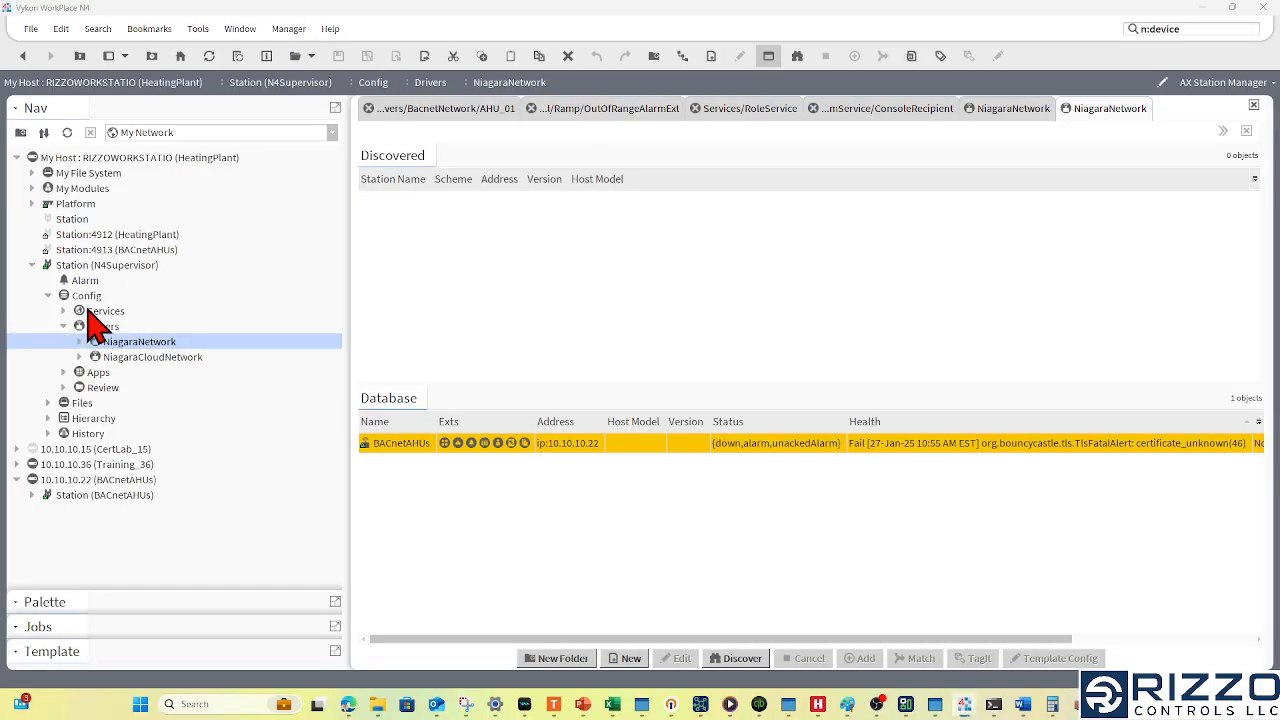
- Open the N4Supervisor station's CertManagerService under Services, PlatformServices, and show its Allowed Hosts
left_click(88, 311)
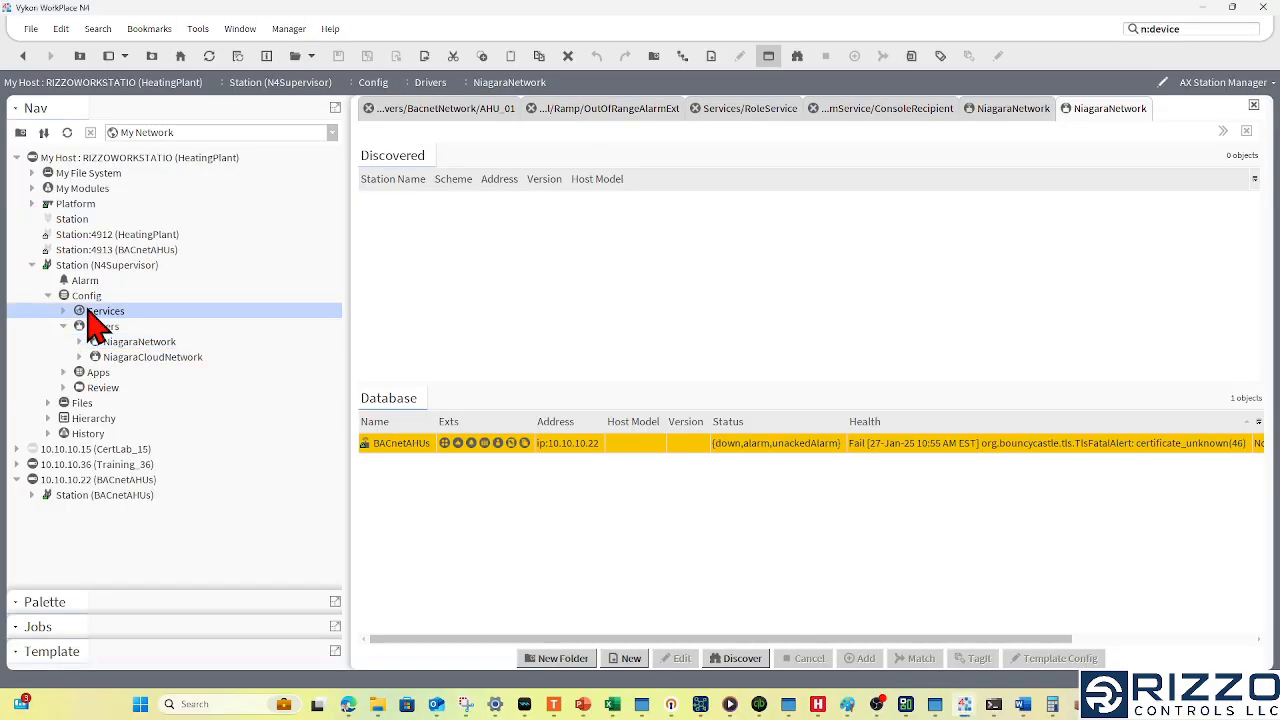
left_click(64, 311)
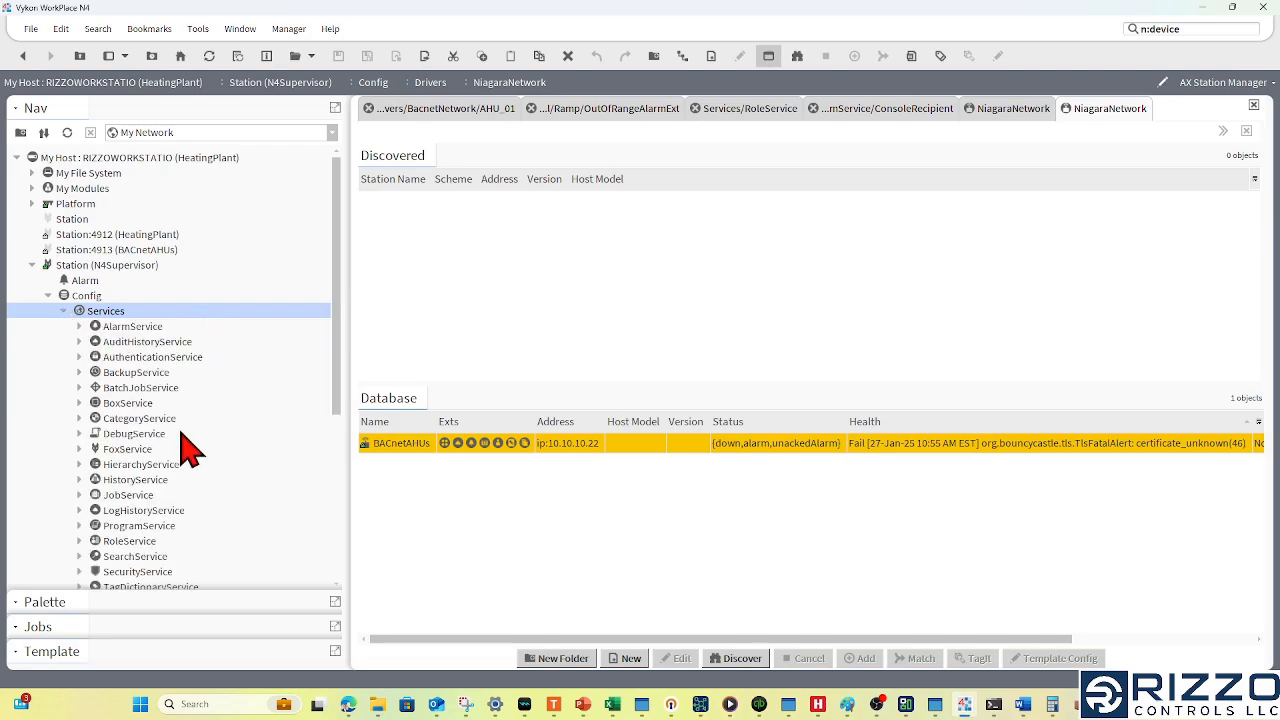
scroll(190, 450, "down", 4)
left_click(140, 480)
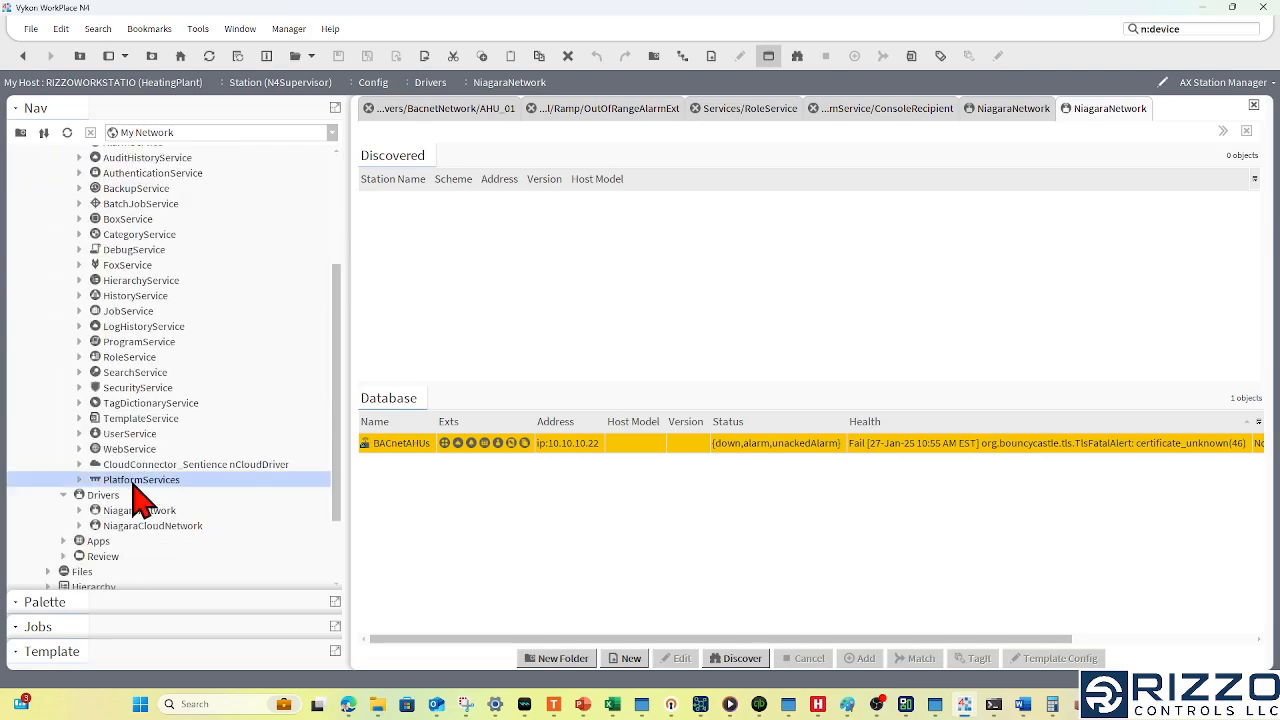
left_click(80, 481)
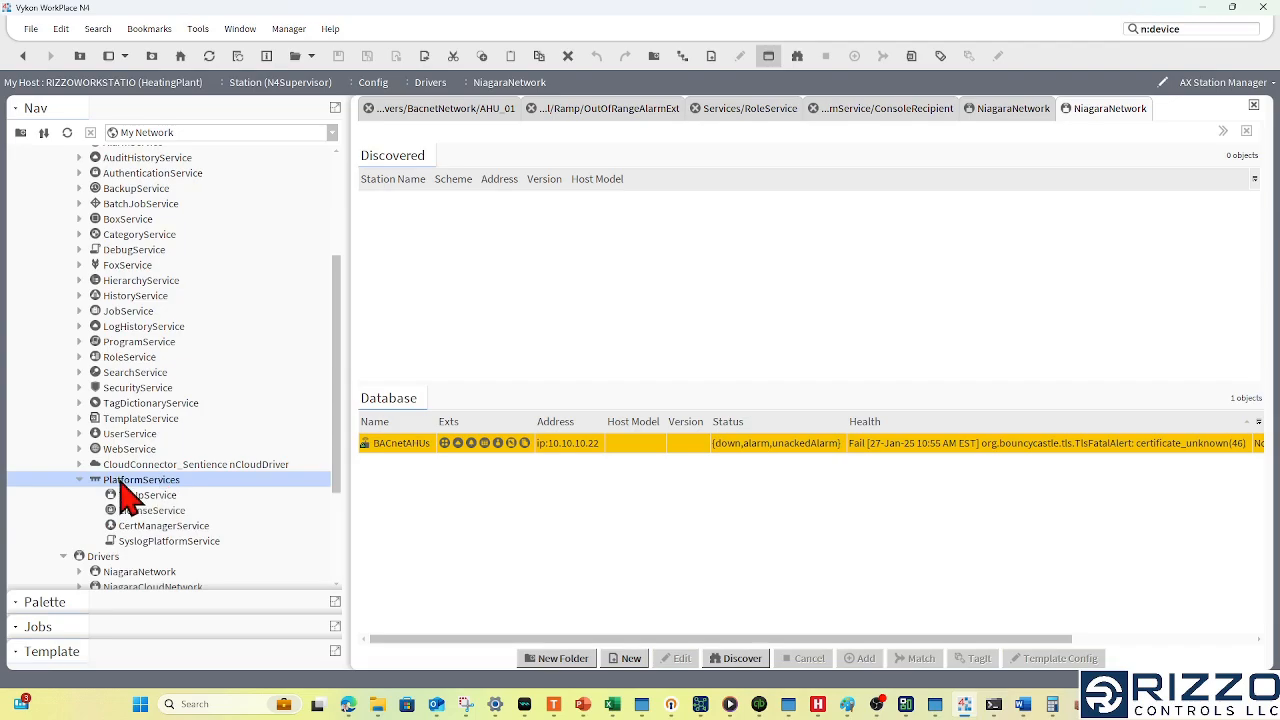
left_click(176, 527)
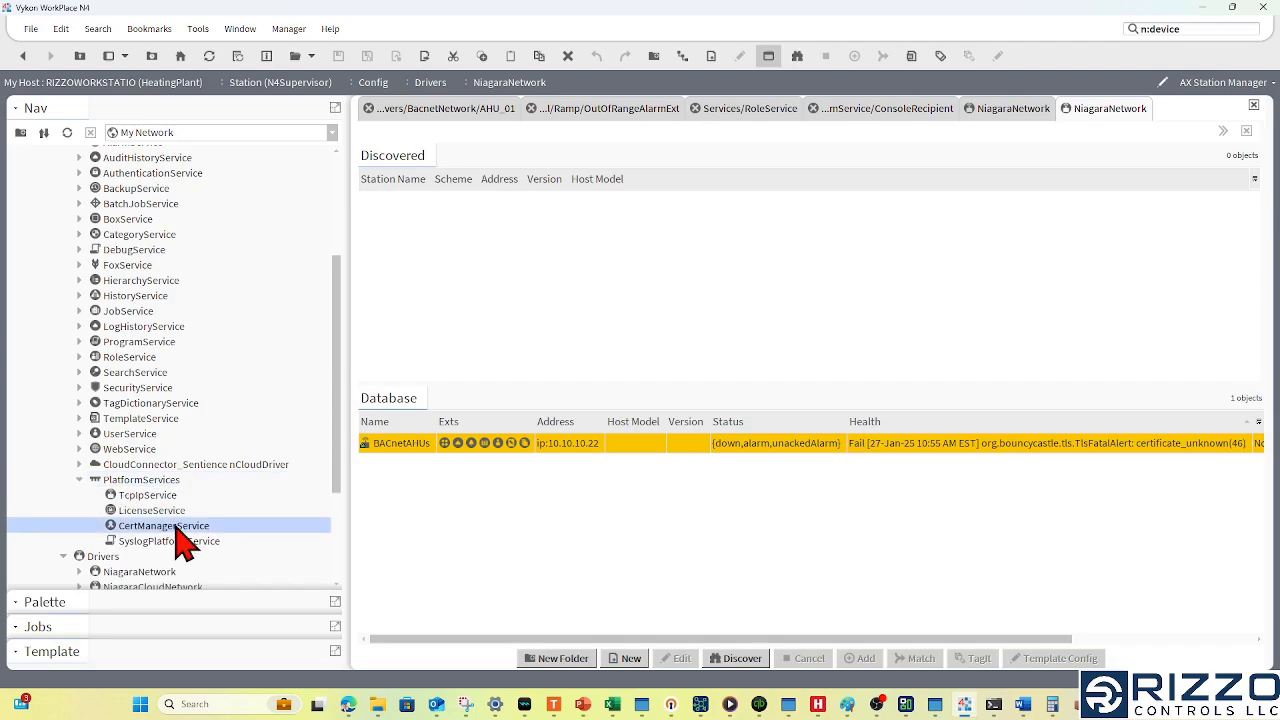
double_click(183, 530)
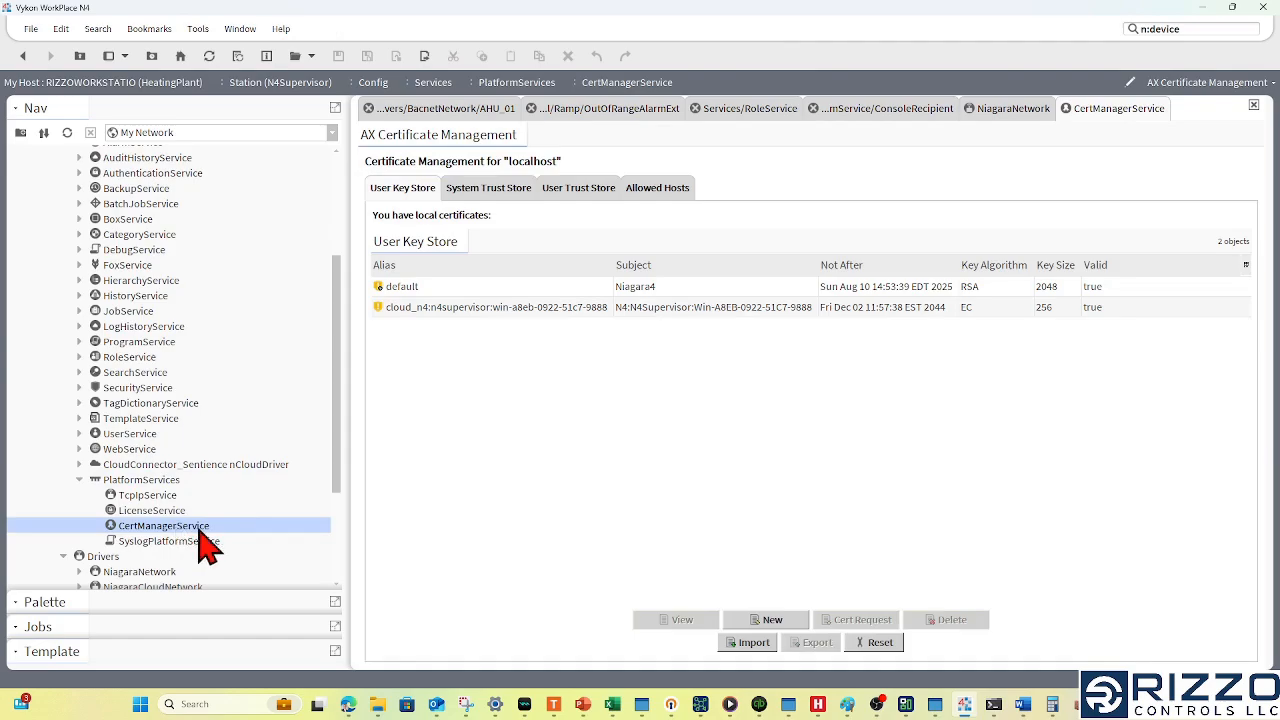
left_click(675, 195)
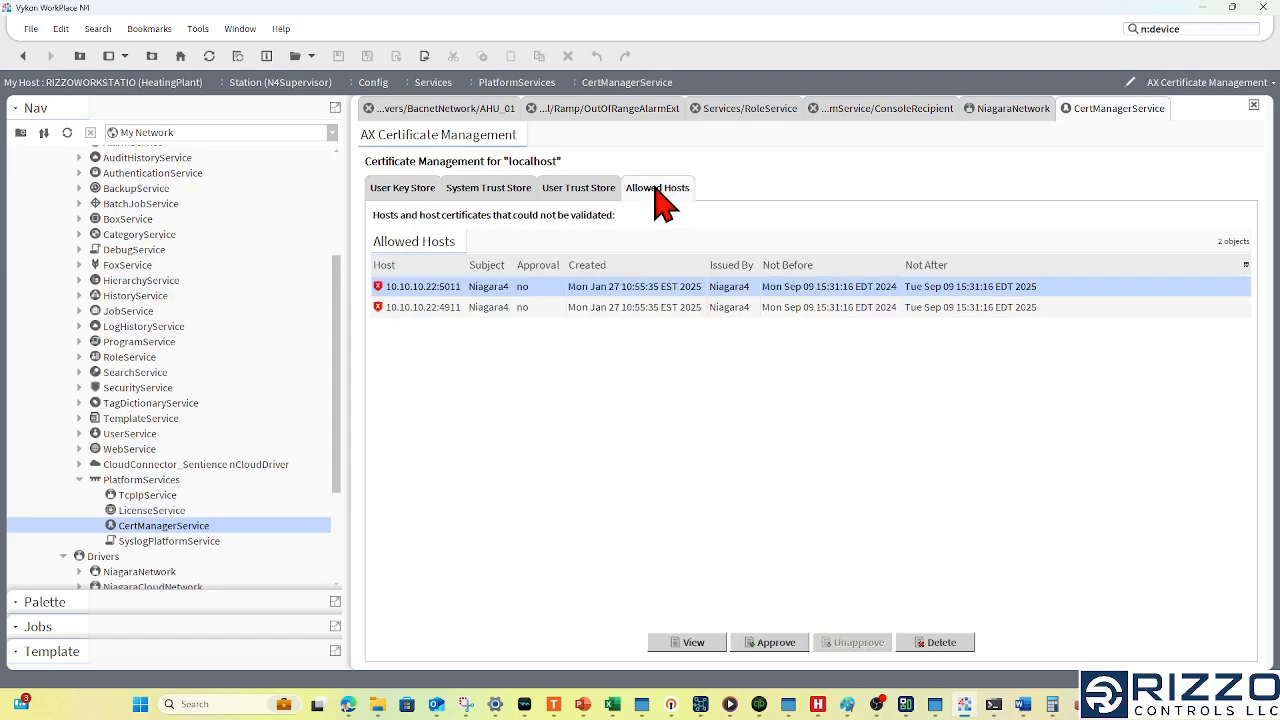
- Examine the two 10.10.10.22 host entries and view the exemption details of 10.10.10.22:5011
left_click(440, 307)
left_click(446, 290)
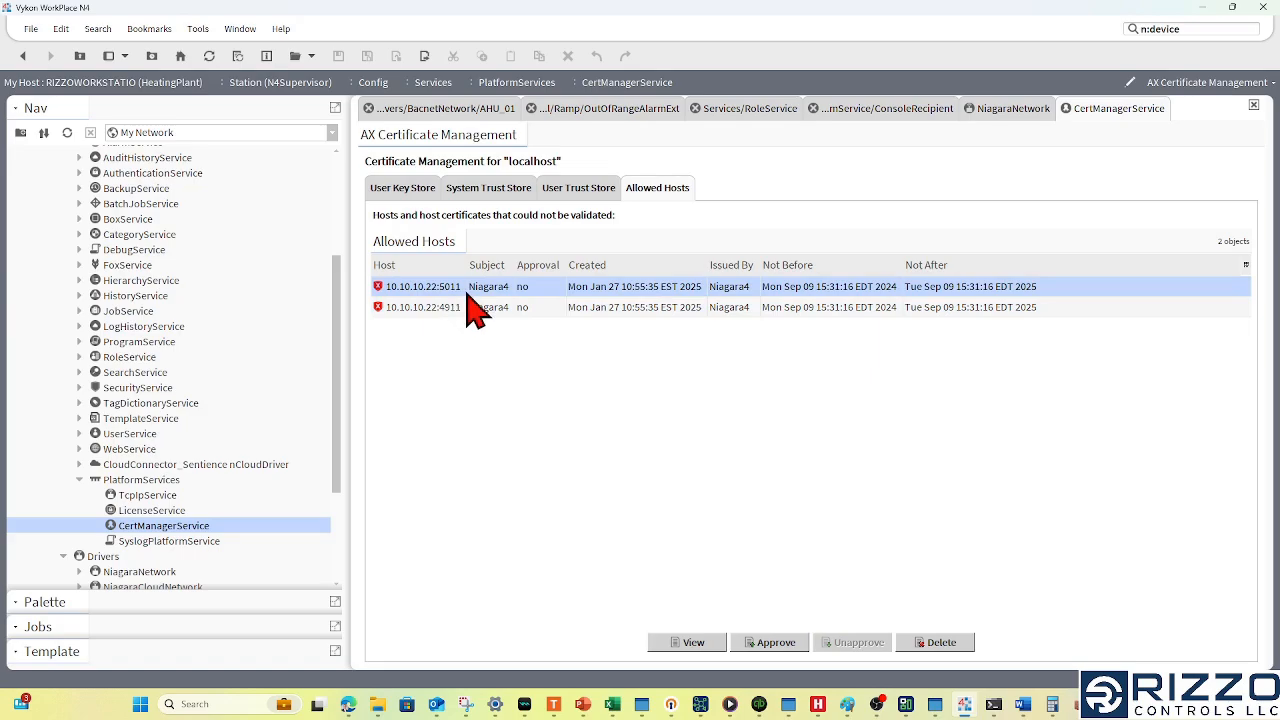
left_click(453, 310)
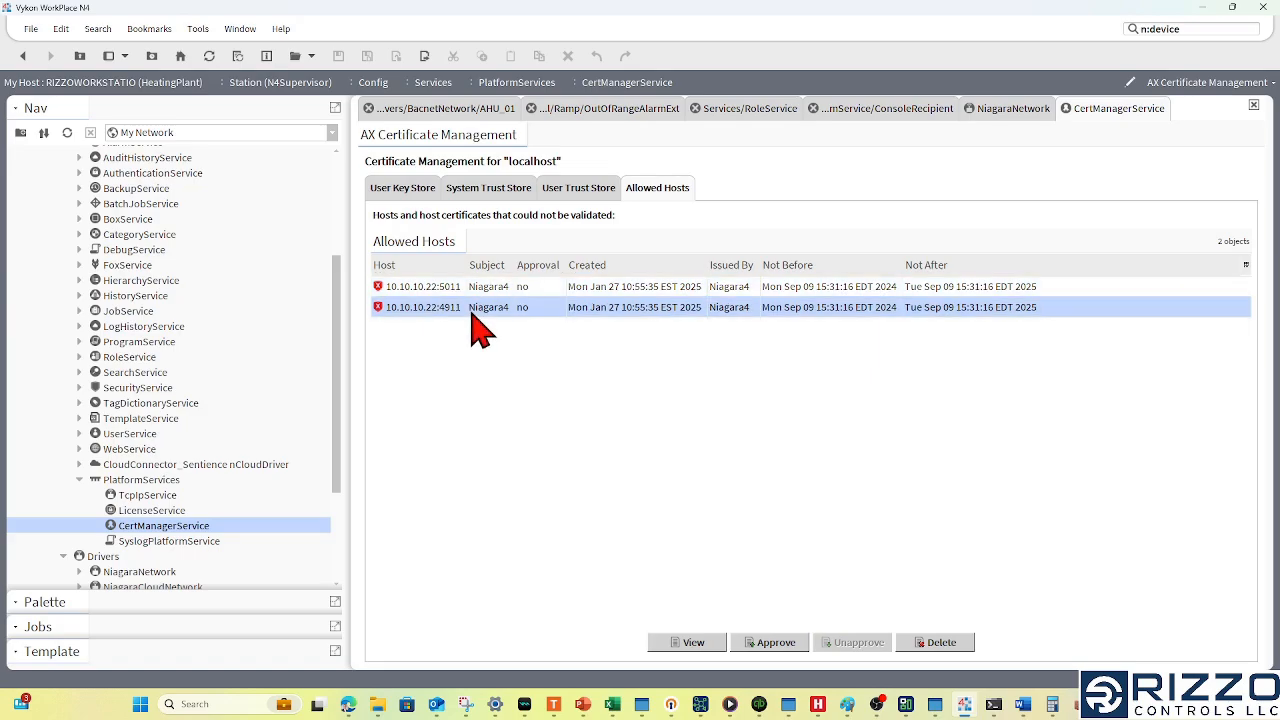
left_click(455, 288)
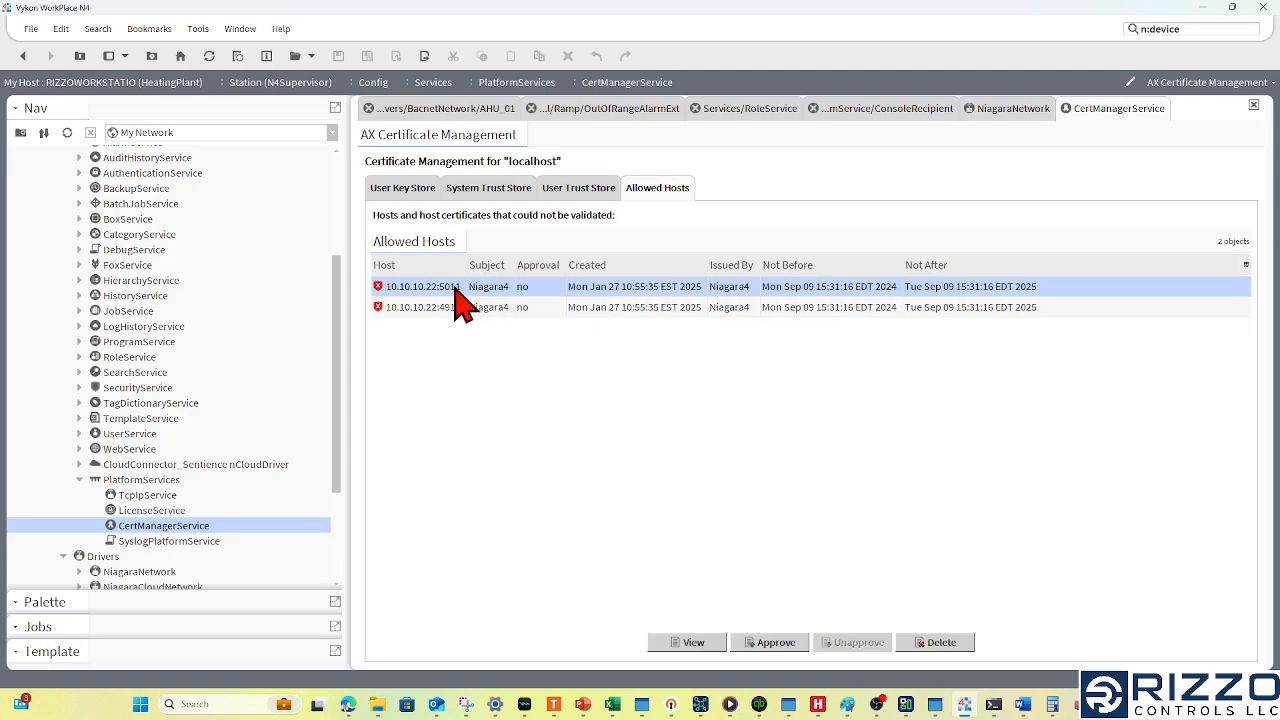
double_click(440, 290)
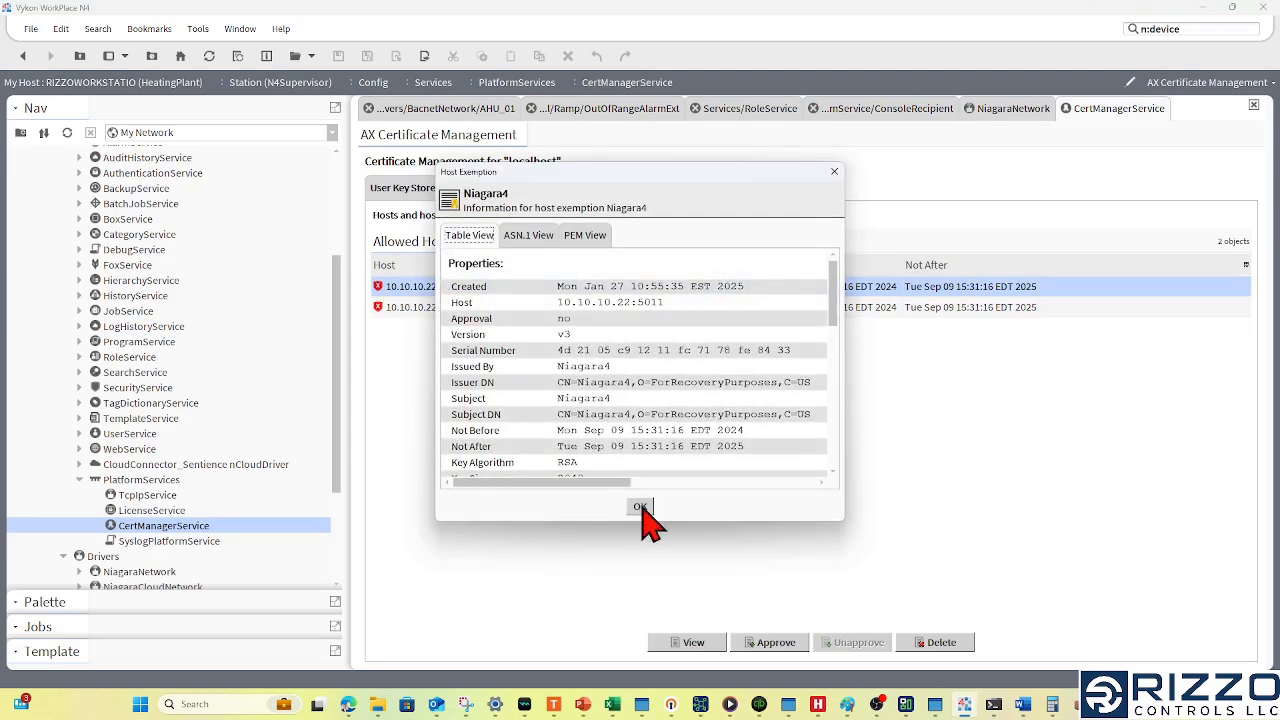
left_click(641, 508)
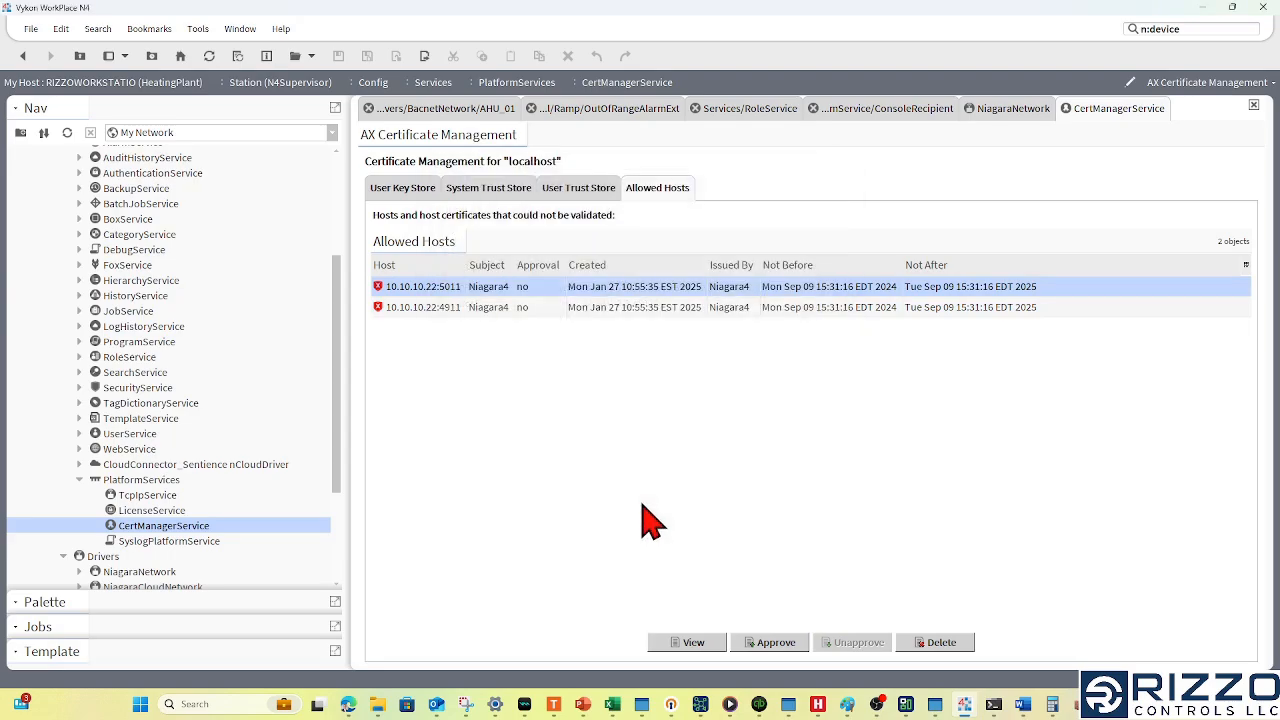
- Approve the host exemptions for 10.10.10.22:4911 and 10.10.10.22:5011
left_click(440, 310)
left_click(785, 642)
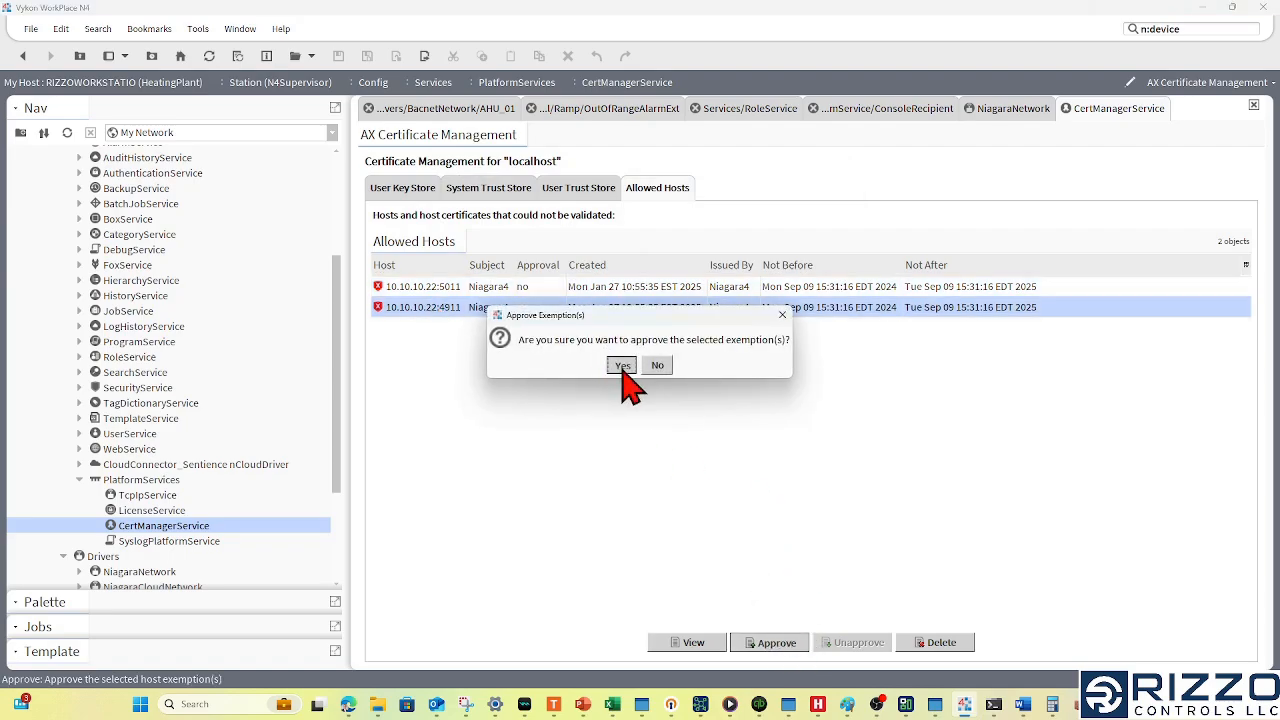
left_click(622, 366)
left_click(782, 643)
left_click(622, 364)
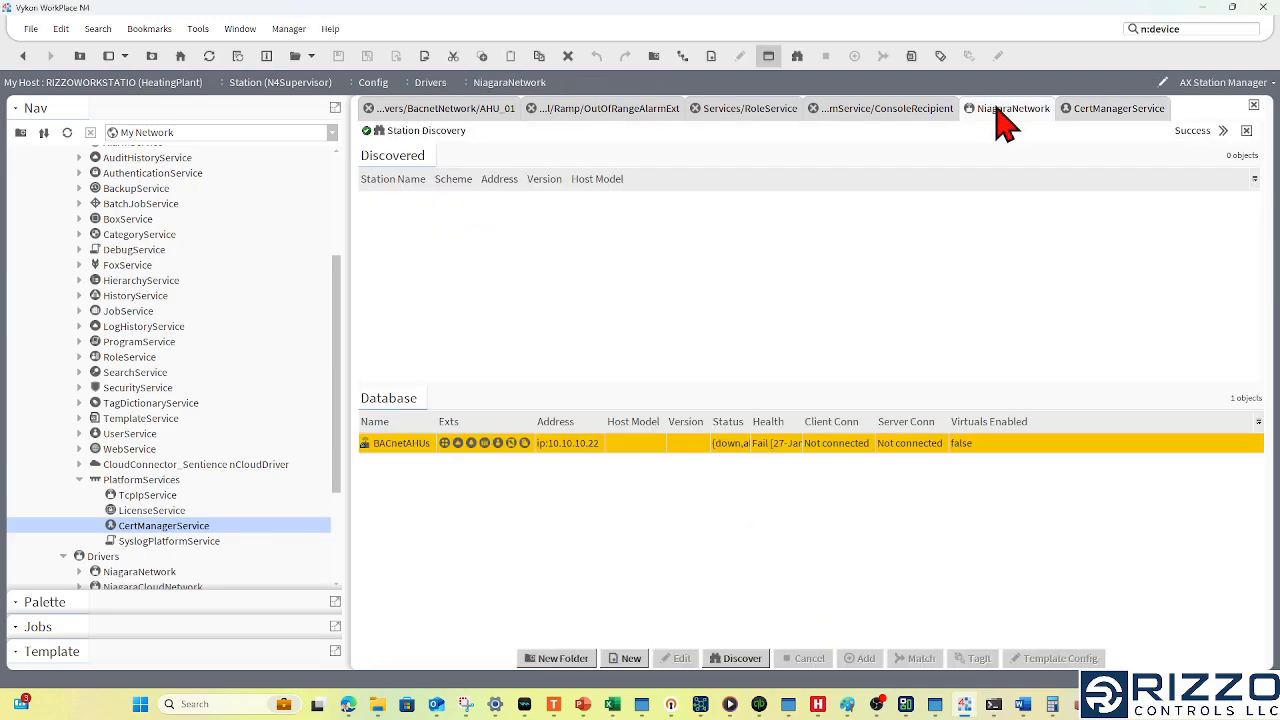
- Return to the NiagaraNetwork view and ping BACnetAHUs again after the certificate approval
right_click(409, 438)
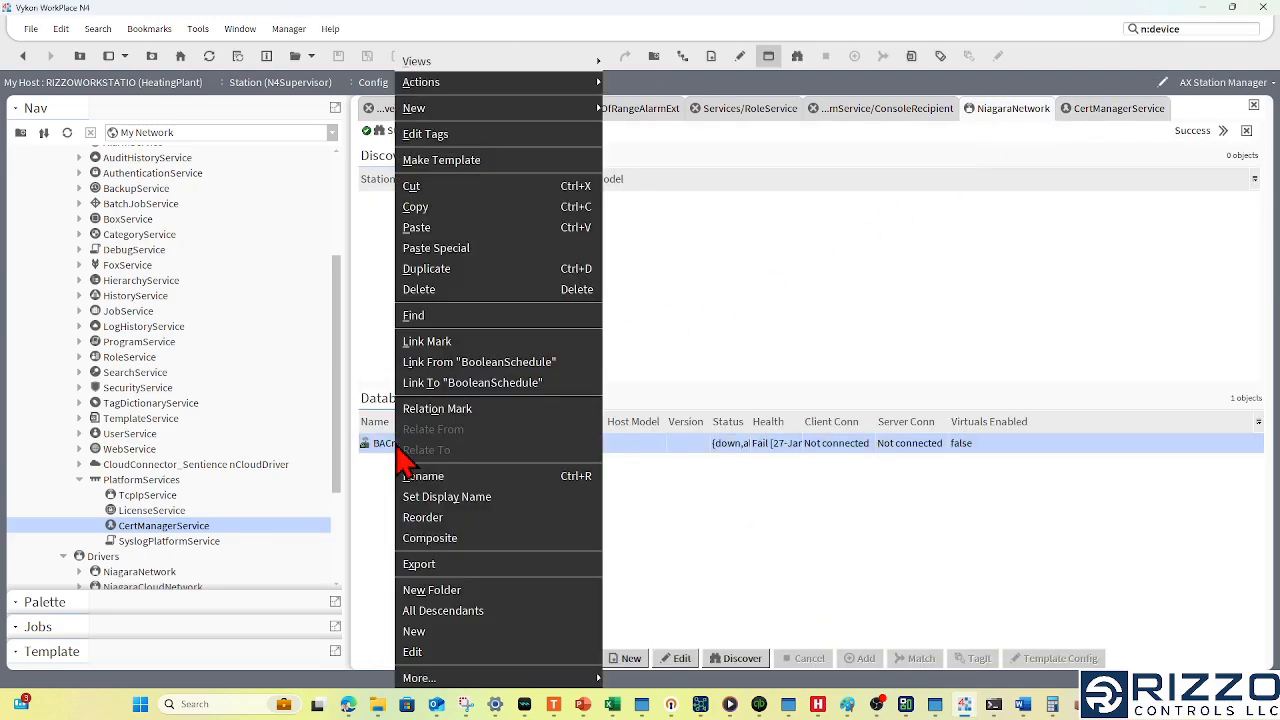
left_click(630, 106)
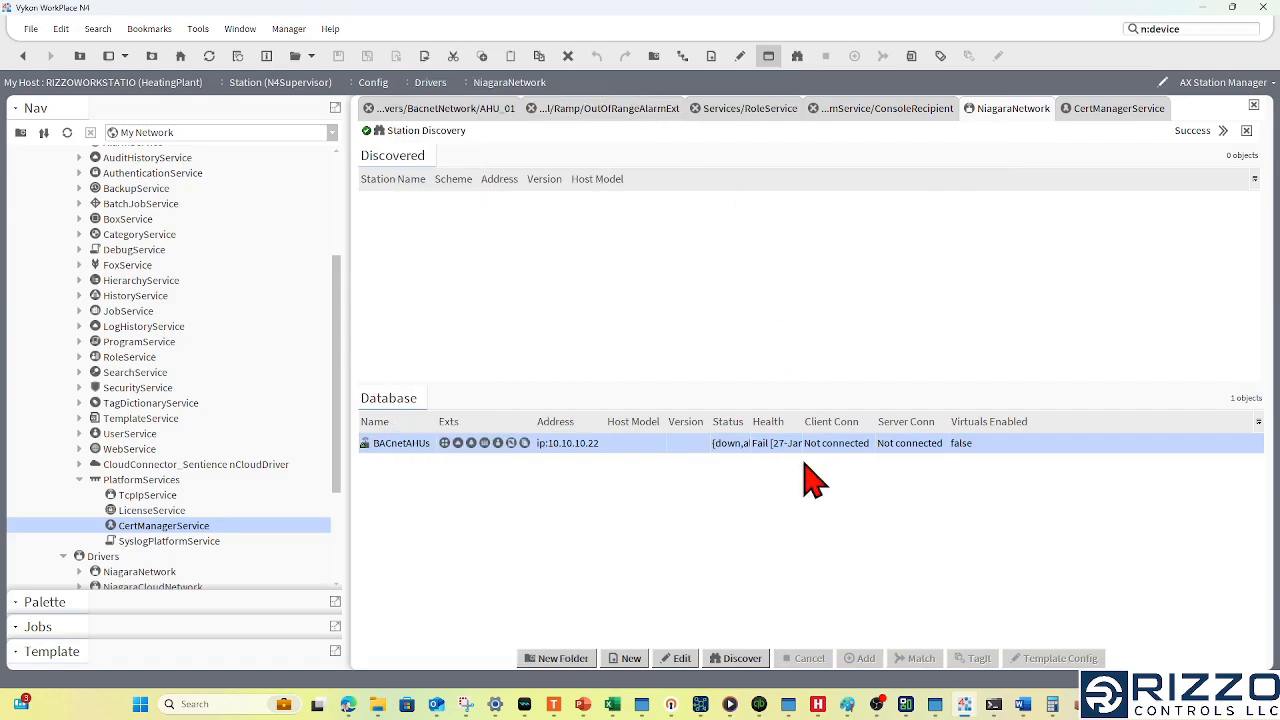
left_click(825, 520)
left_click(769, 420)
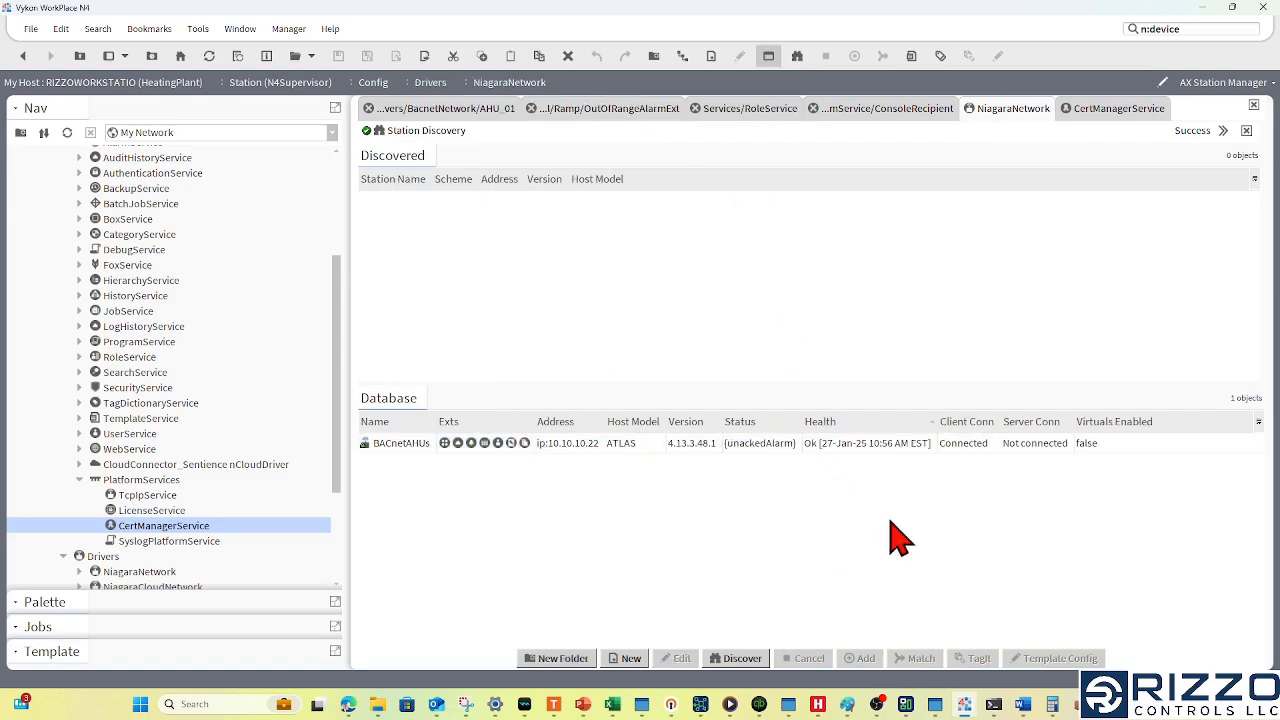